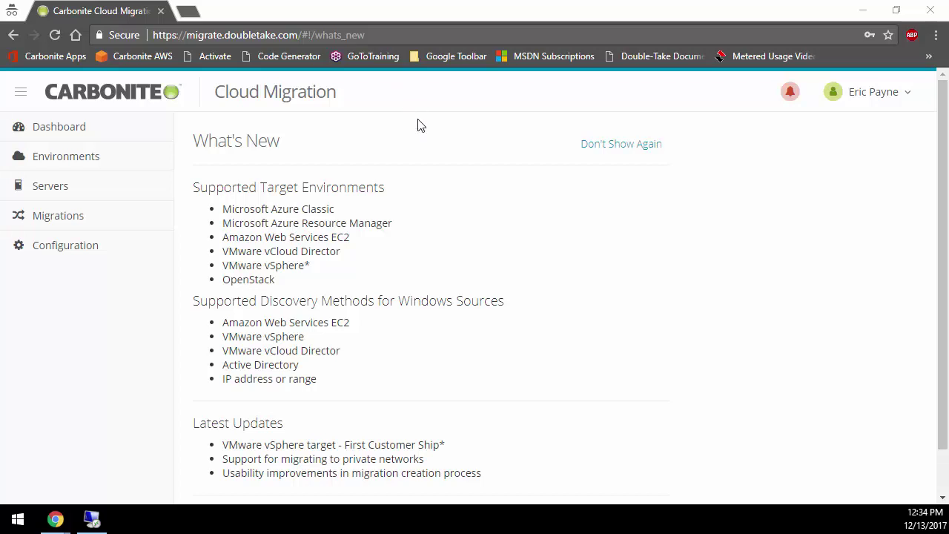
Show the Dashboard overview with zero migrations and 3 OK servers, then open the user account dropdown
{"action": "scroll", "coordinate": [498, 264], "scroll_direction": "down", "scroll_amount": 1}
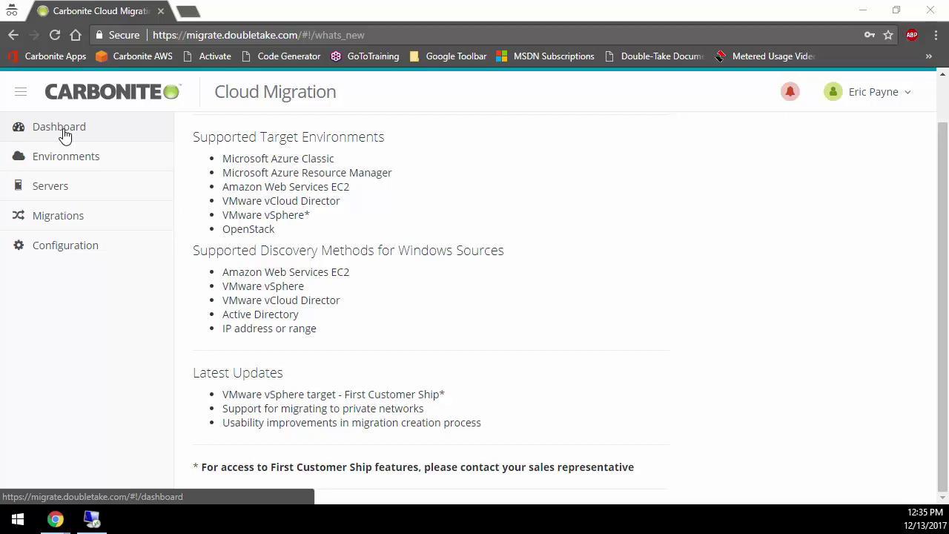
{"action": "left_click", "coordinate": [64, 132]}
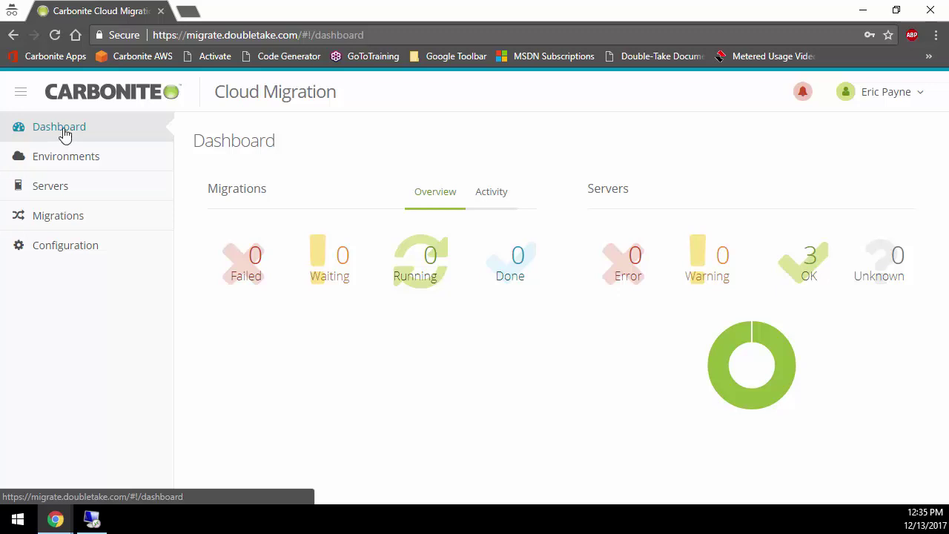
{"action": "left_click", "coordinate": [890, 93]}
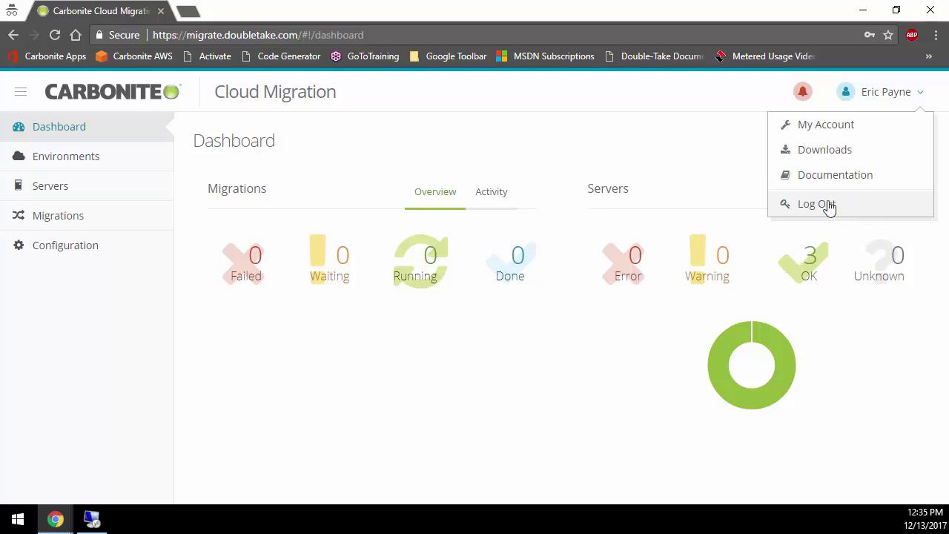
From Environments, start adding an environment and look at the Provider choices without picking one
{"action": "left_click", "coordinate": [82, 163]}
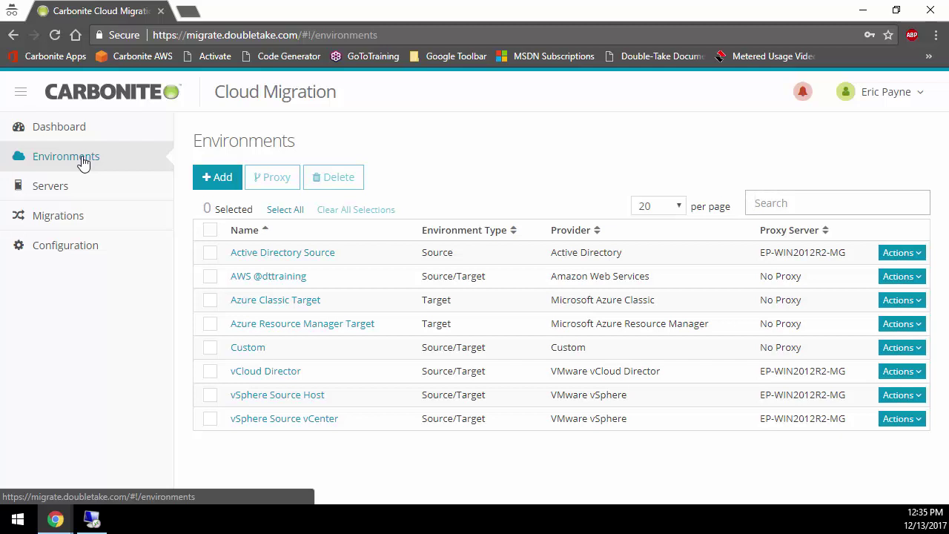
{"action": "left_click", "coordinate": [222, 178]}
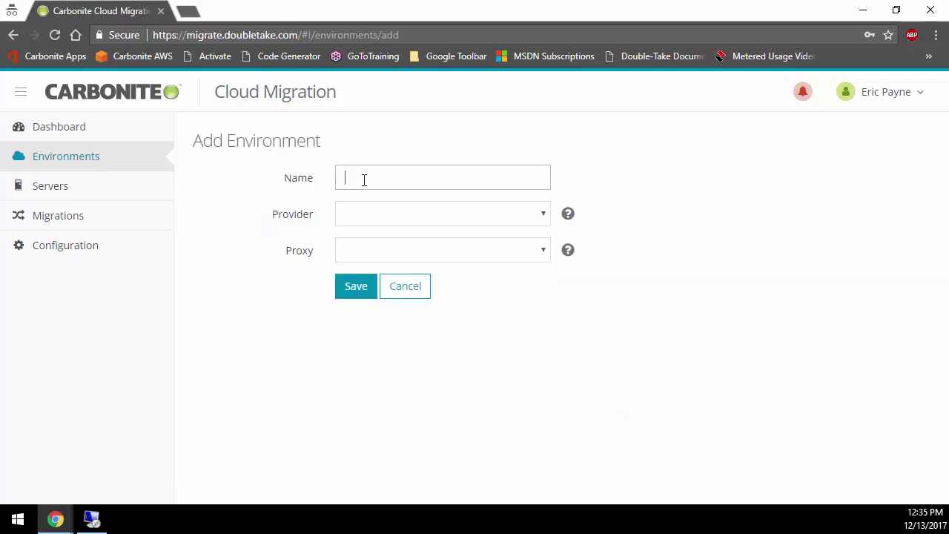
{"action": "left_click", "coordinate": [396, 217]}
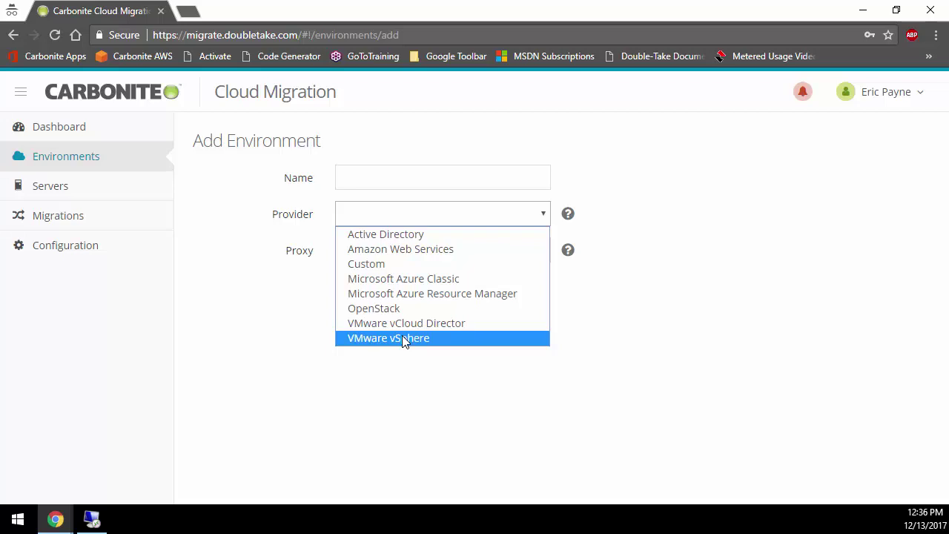
{"action": "left_click", "coordinate": [292, 265]}
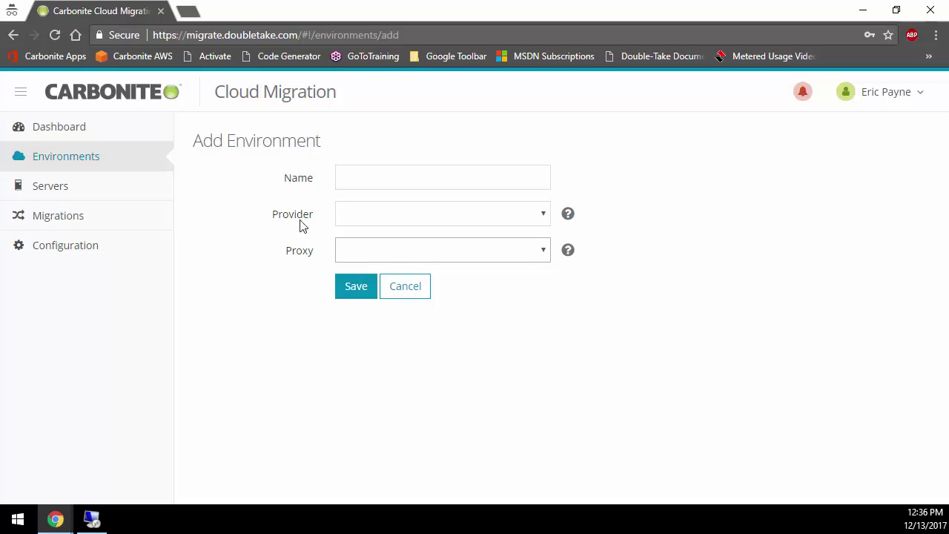
{"action": "left_click", "coordinate": [91, 158]}
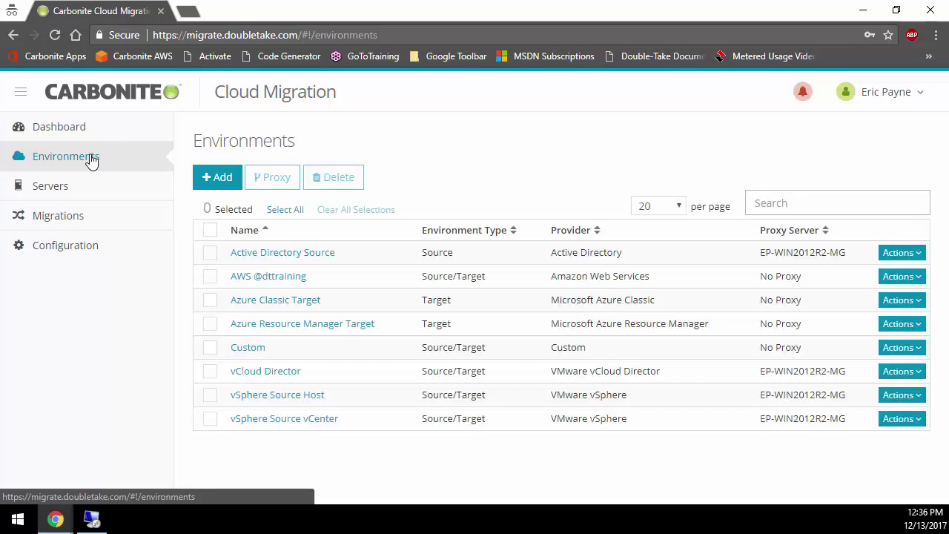
{"action": "left_click", "coordinate": [293, 280]}
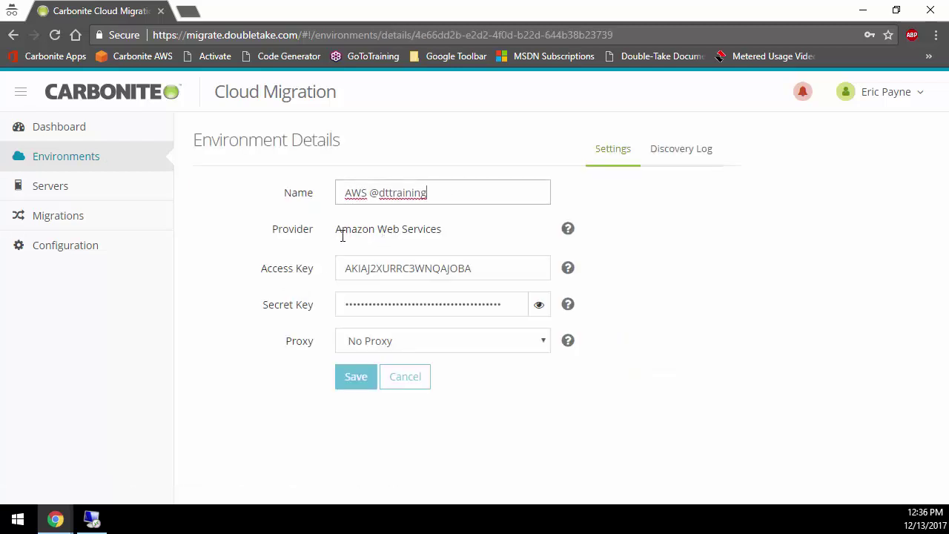
{"action": "left_click", "coordinate": [346, 268]}
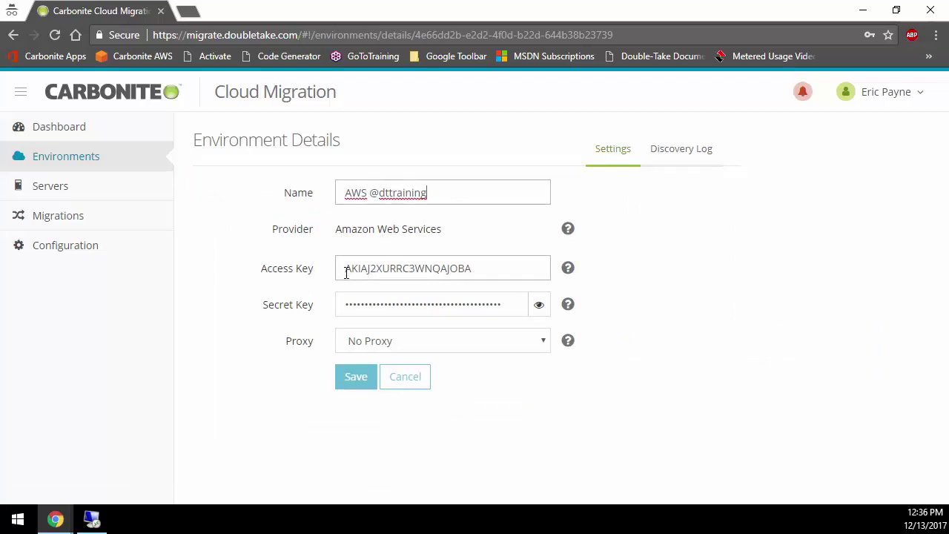
{"action": "left_click", "coordinate": [435, 300]}
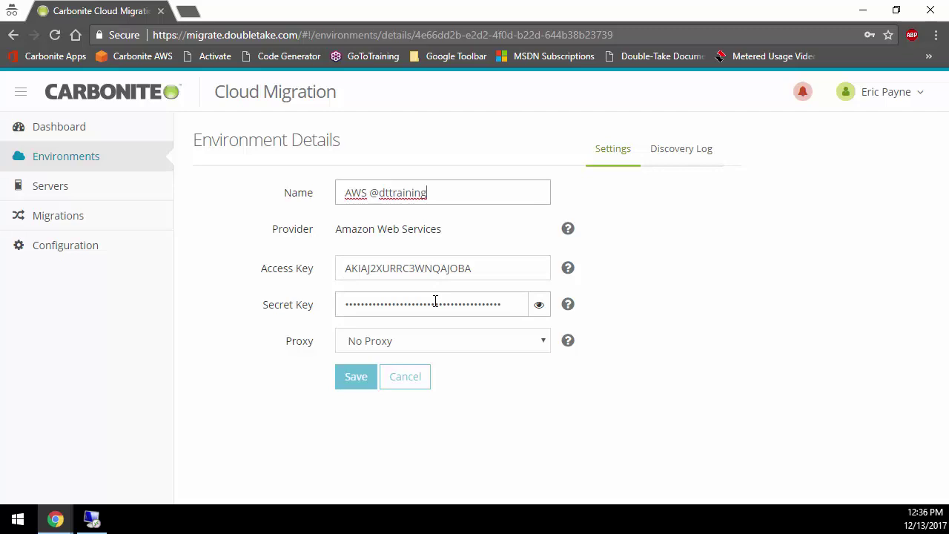
{"action": "left_click", "coordinate": [85, 162]}
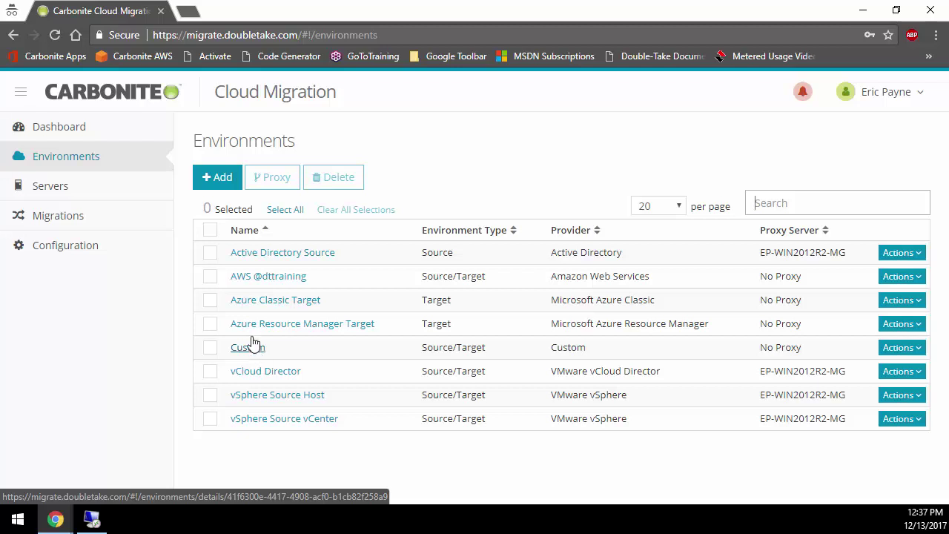
Select win2012r2-1-az in the Servers list and delete it, confirming the deletion
{"action": "left_click", "coordinate": [82, 193]}
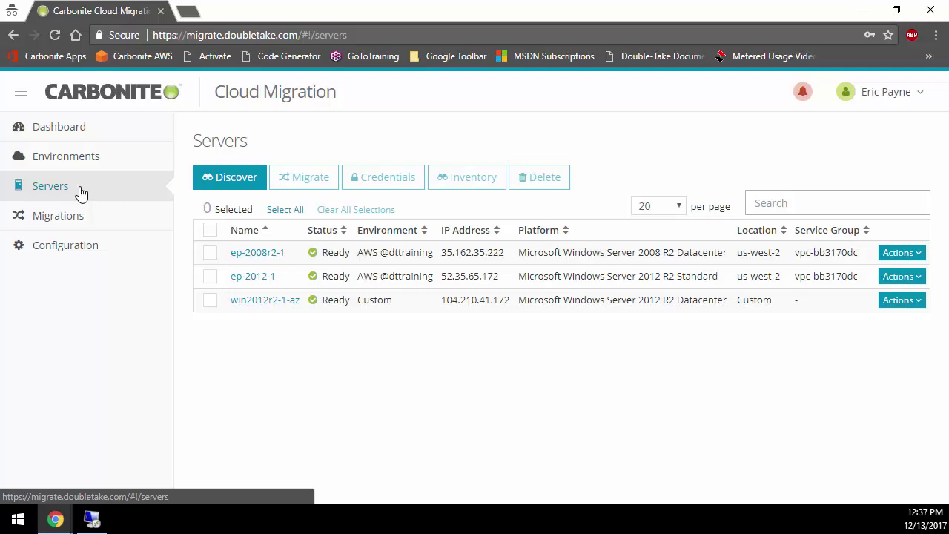
{"action": "left_click", "coordinate": [210, 301]}
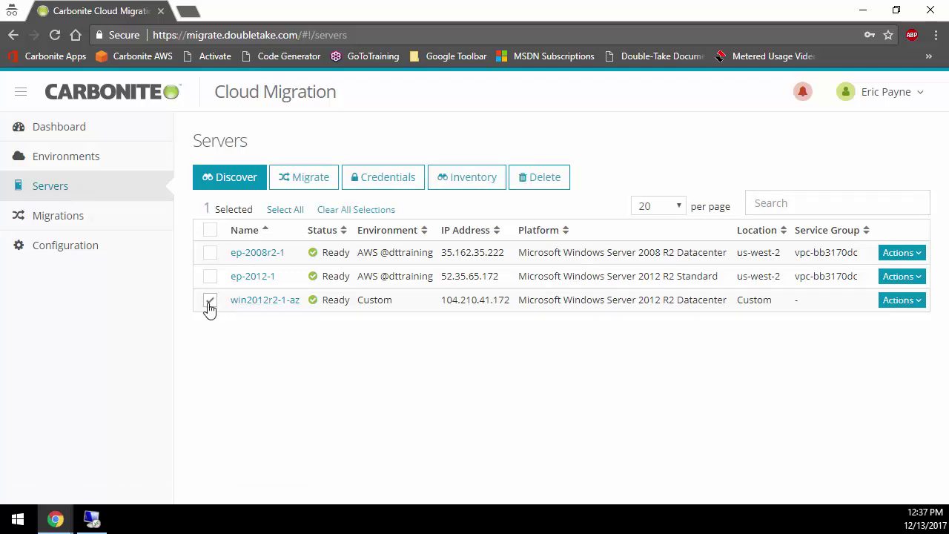
{"action": "left_click", "coordinate": [542, 180]}
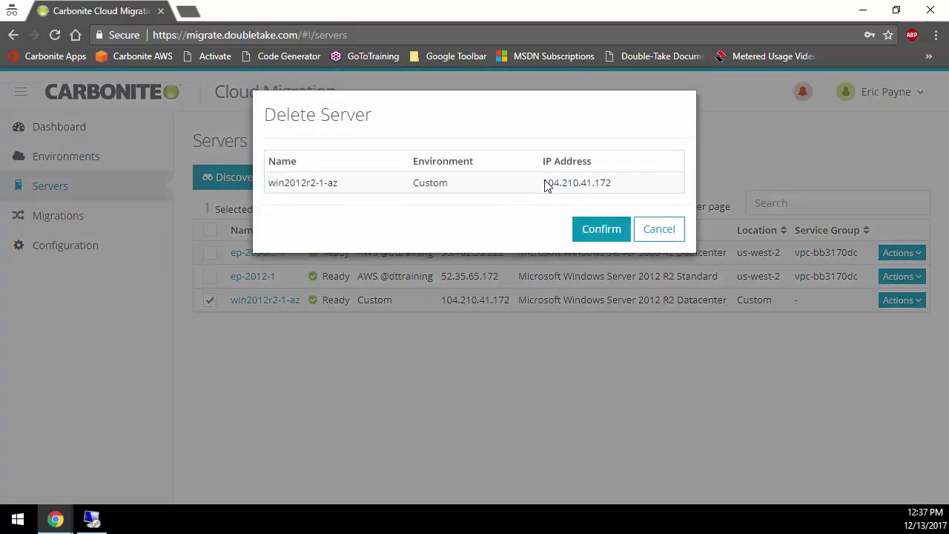
{"action": "left_click", "coordinate": [599, 235]}
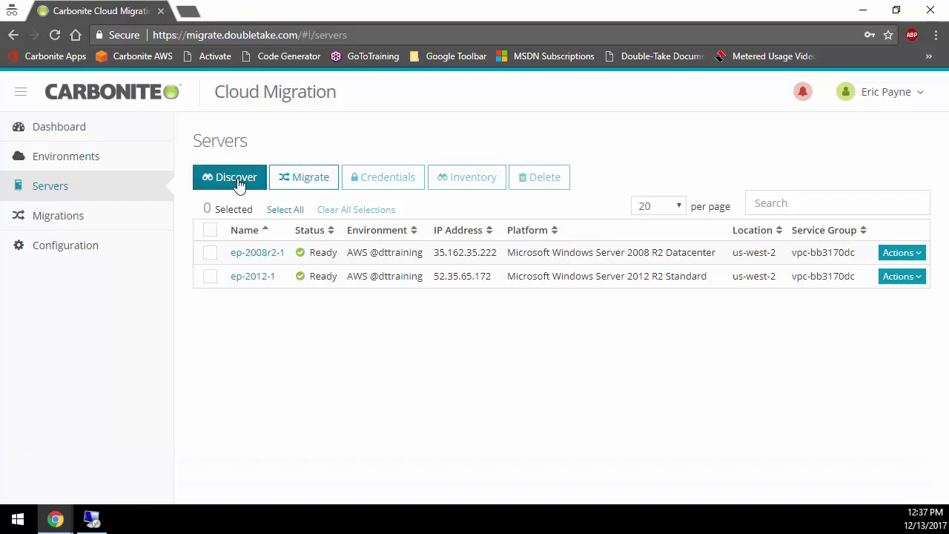
Discover the Windows server at 104.210.41.172 using the Custom environment and Server discovery type
{"action": "left_click", "coordinate": [236, 180]}
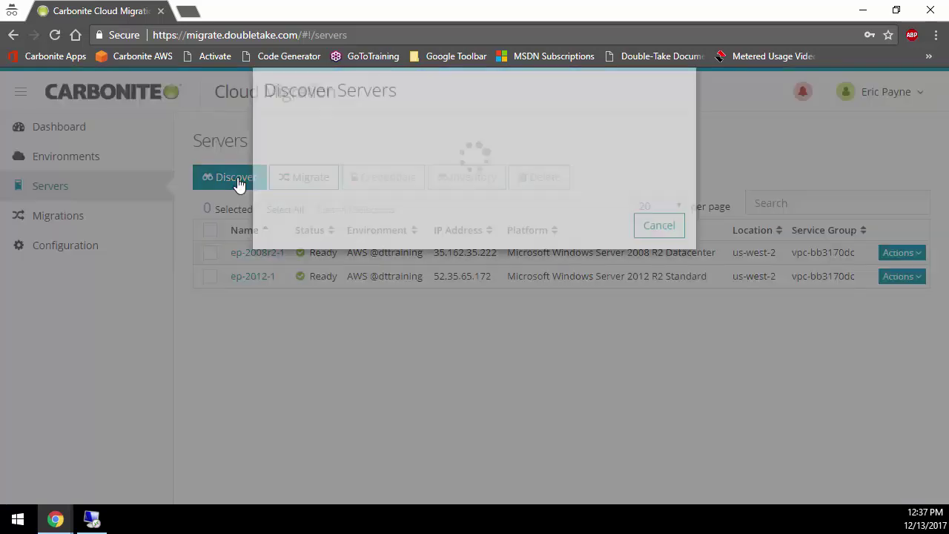
{"action": "left_click", "coordinate": [403, 205]}
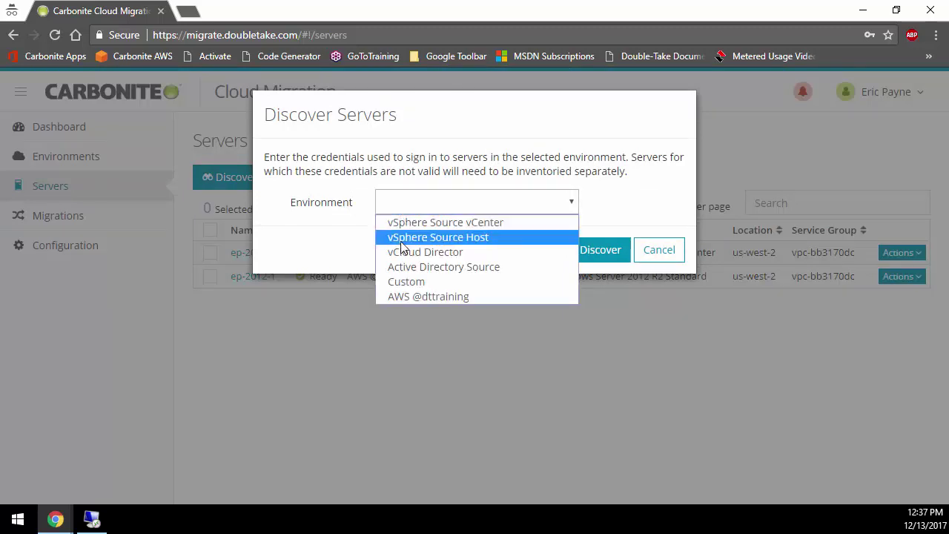
{"action": "left_click", "coordinate": [402, 283]}
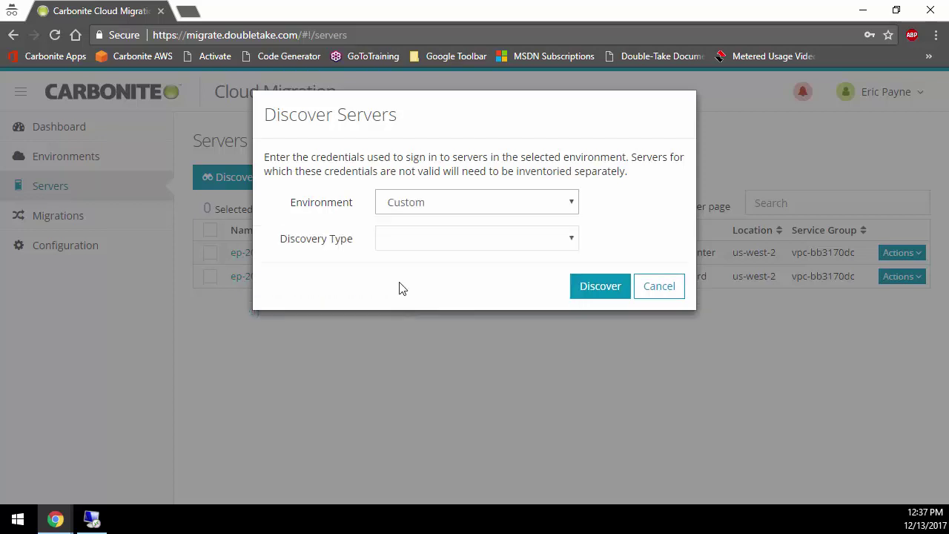
{"action": "left_click", "coordinate": [414, 245]}
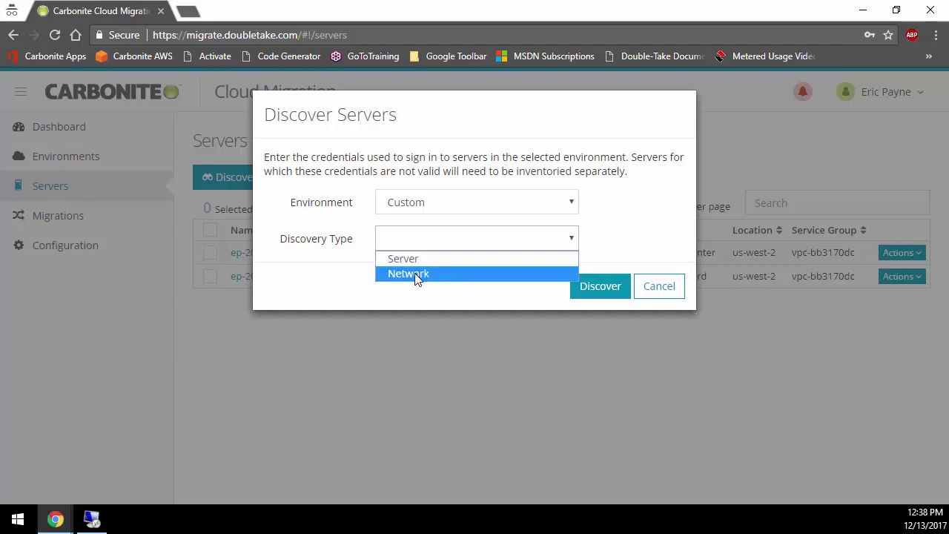
{"action": "left_click", "coordinate": [415, 273]}
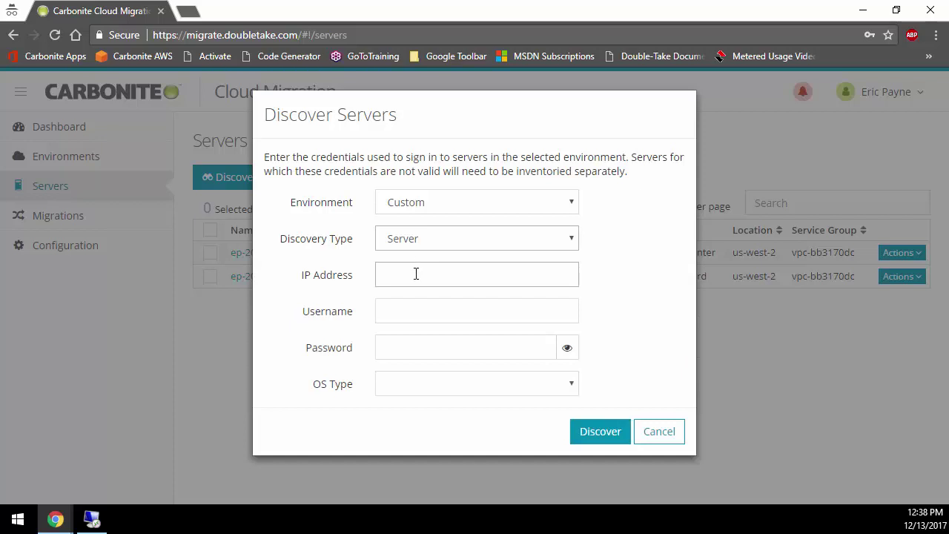
{"action": "left_click", "coordinate": [417, 274]}
{"action": "type", "text": "104.210.41.172"}
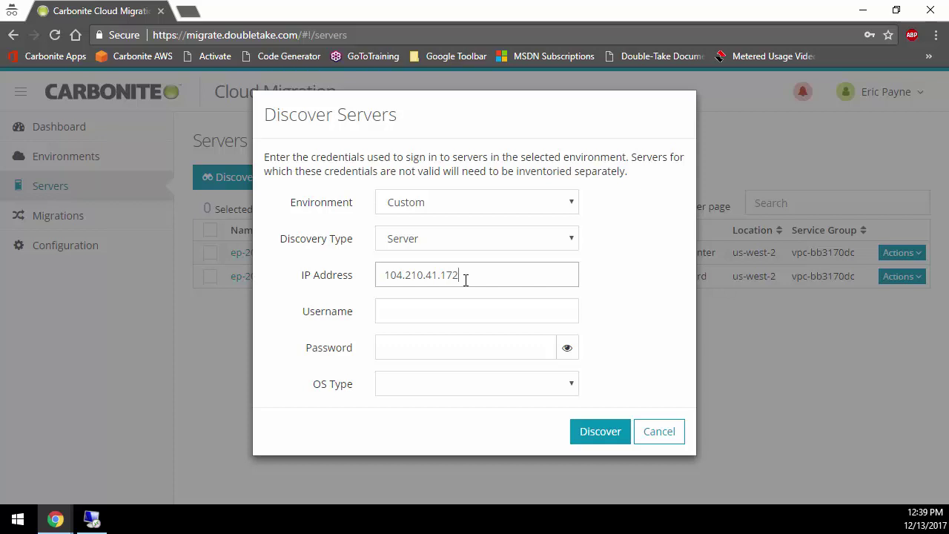
{"action": "left_click", "coordinate": [482, 386]}
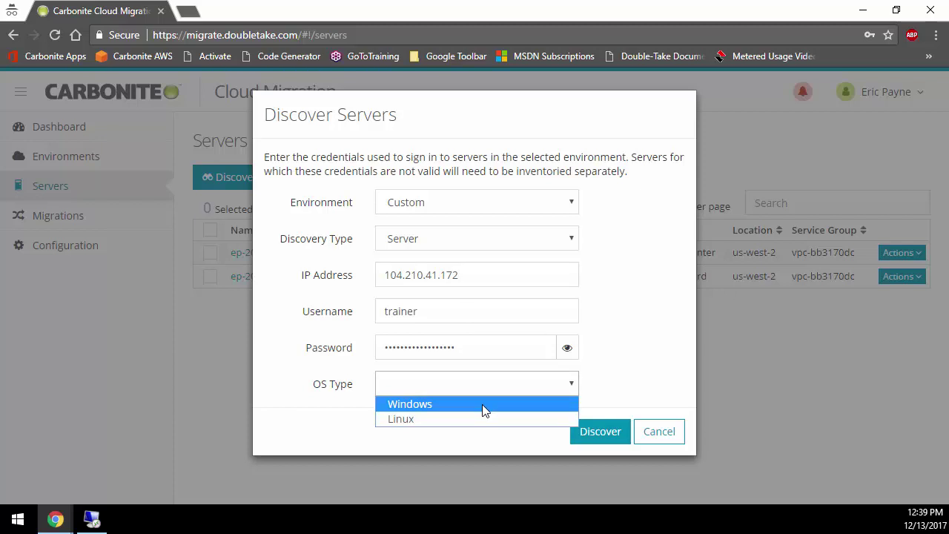
{"action": "left_click", "coordinate": [484, 405]}
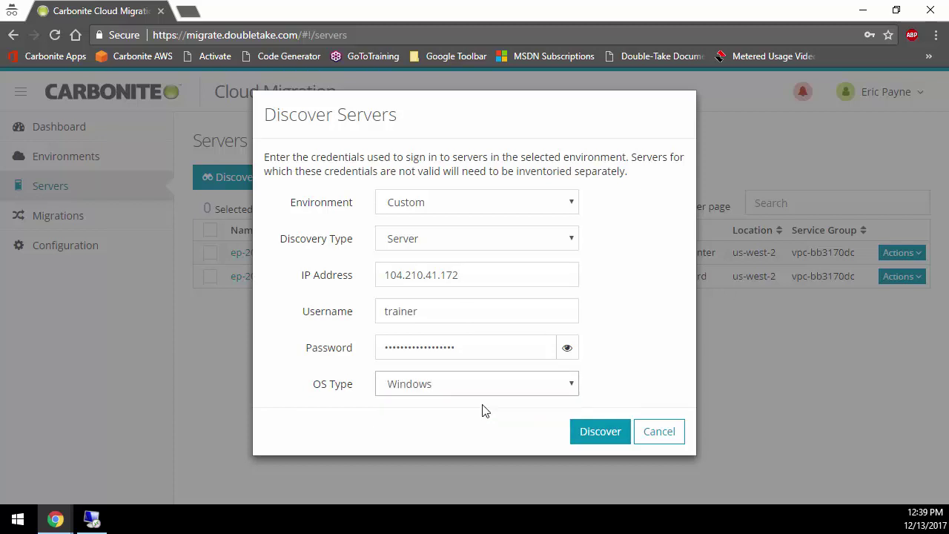
{"action": "left_click", "coordinate": [605, 433]}
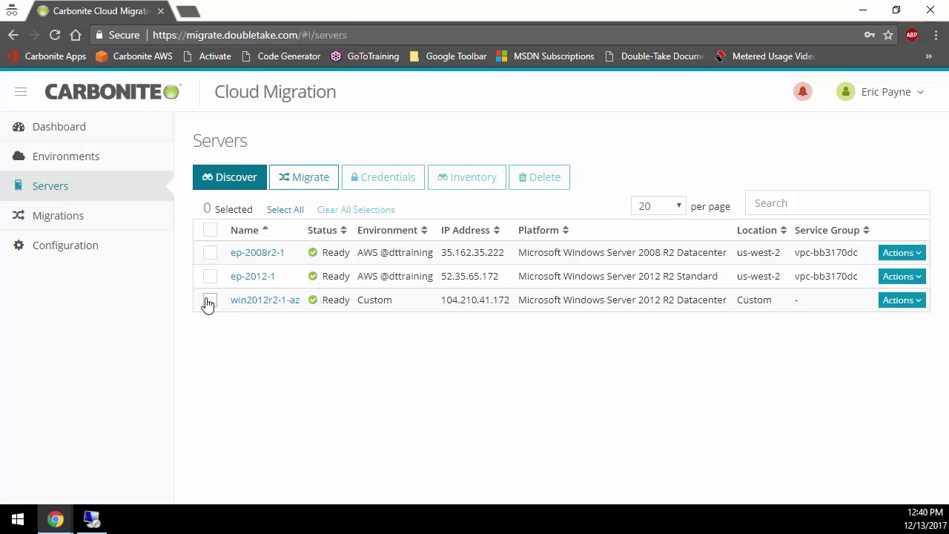
{"action": "left_click", "coordinate": [209, 300]}
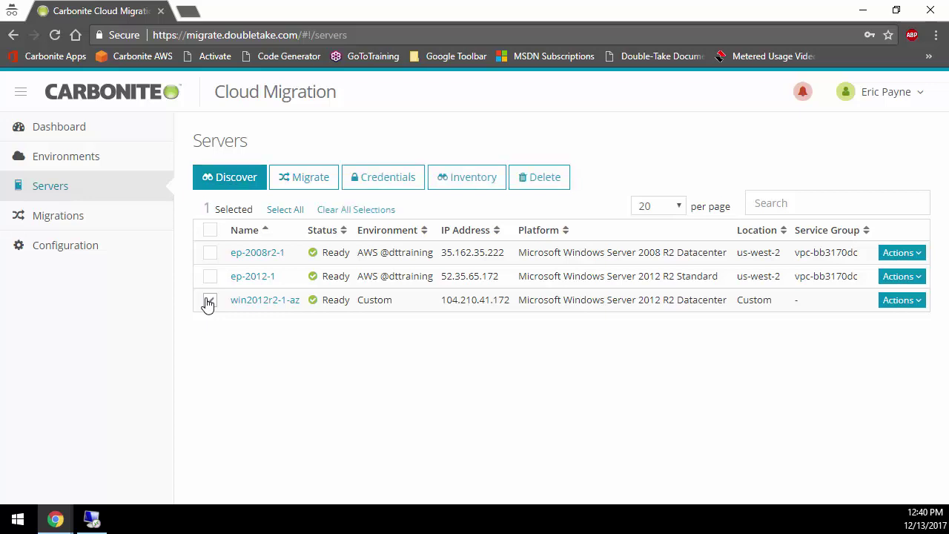
{"action": "left_click", "coordinate": [304, 178]}
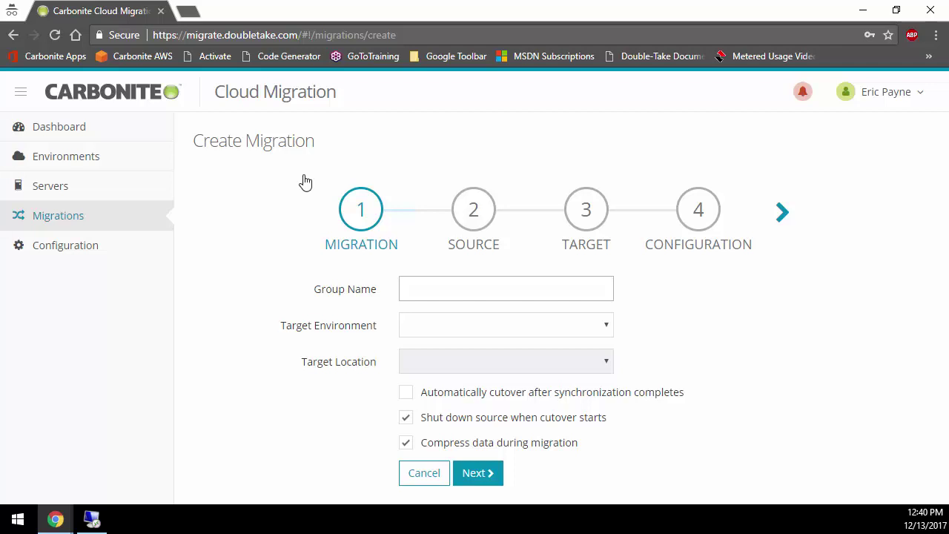
{"action": "type", "text": "test1"}
{"action": "left_click", "coordinate": [443, 328]}
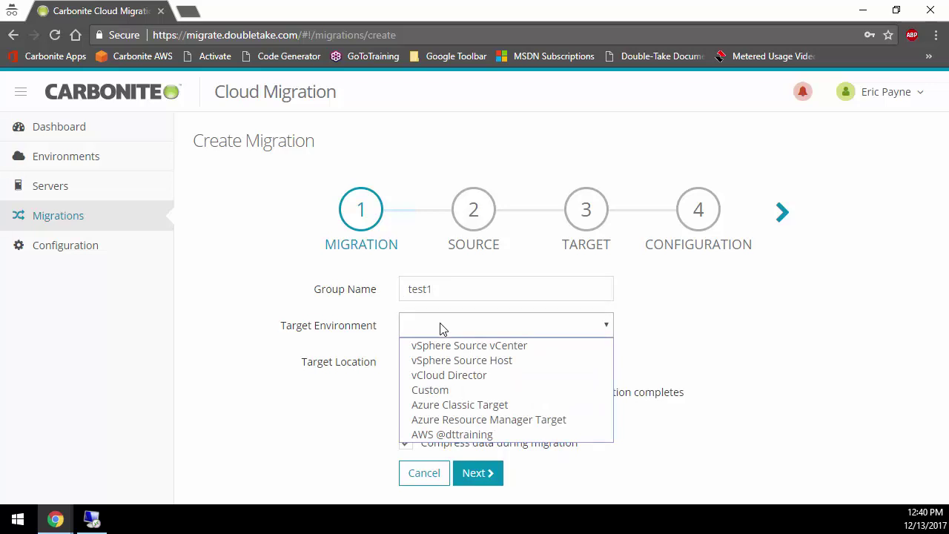
{"action": "left_click", "coordinate": [442, 436]}
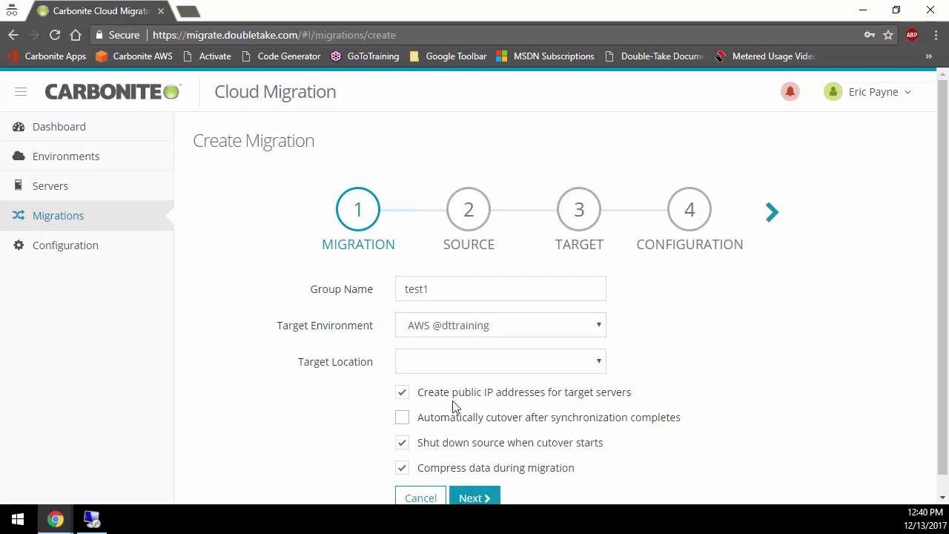
{"action": "left_click", "coordinate": [468, 363]}
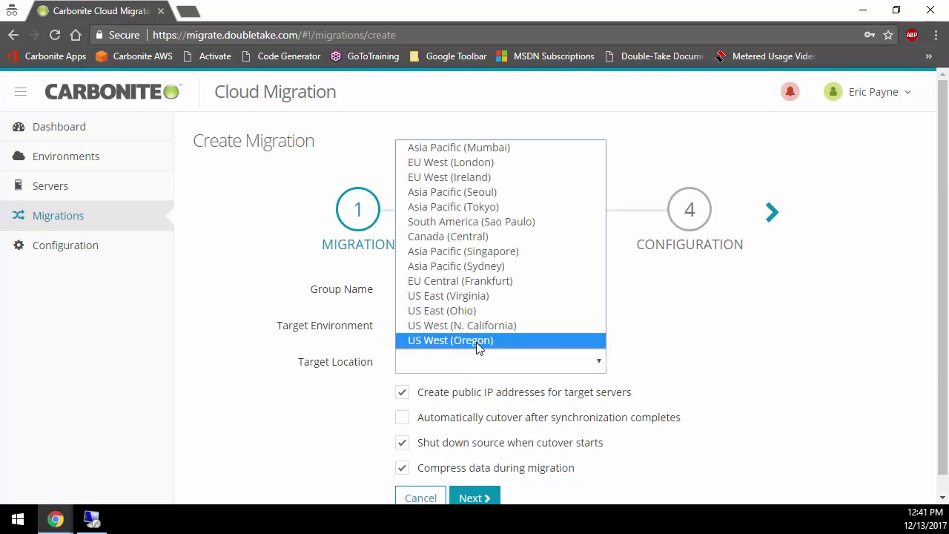
{"action": "left_click", "coordinate": [478, 341]}
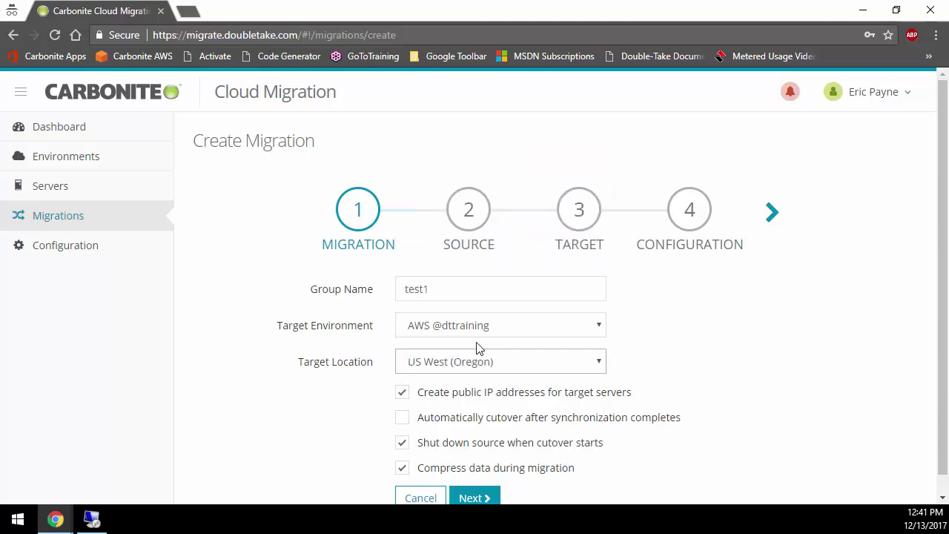
{"action": "scroll", "coordinate": [471, 386], "scroll_direction": "down", "scroll_amount": 1}
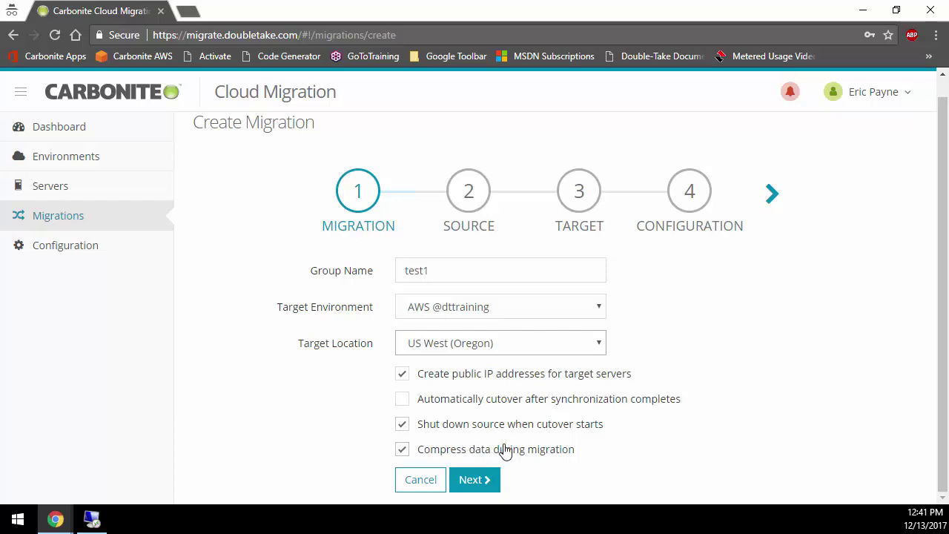
Pick win2012r2-1-az as the source with both C: and D: drives included
{"action": "left_click", "coordinate": [475, 481]}
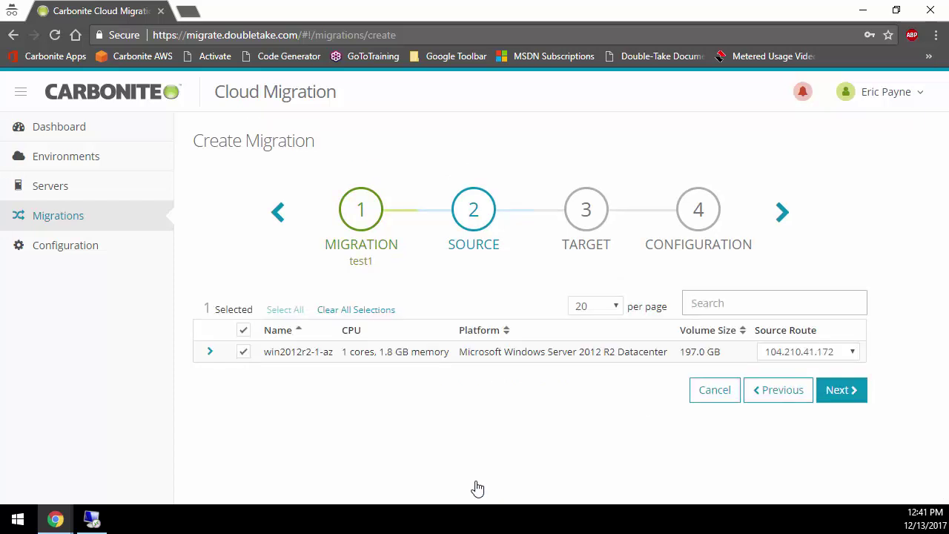
{"action": "left_click", "coordinate": [210, 353]}
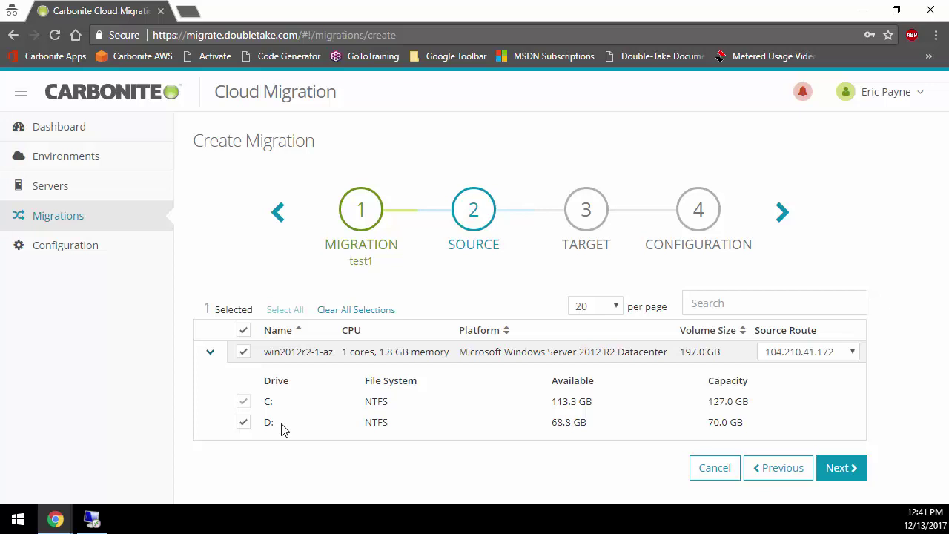
{"action": "left_click", "coordinate": [244, 424]}
{"action": "left_click", "coordinate": [244, 423]}
{"action": "left_click", "coordinate": [244, 423]}
{"action": "left_click", "coordinate": [840, 472]}
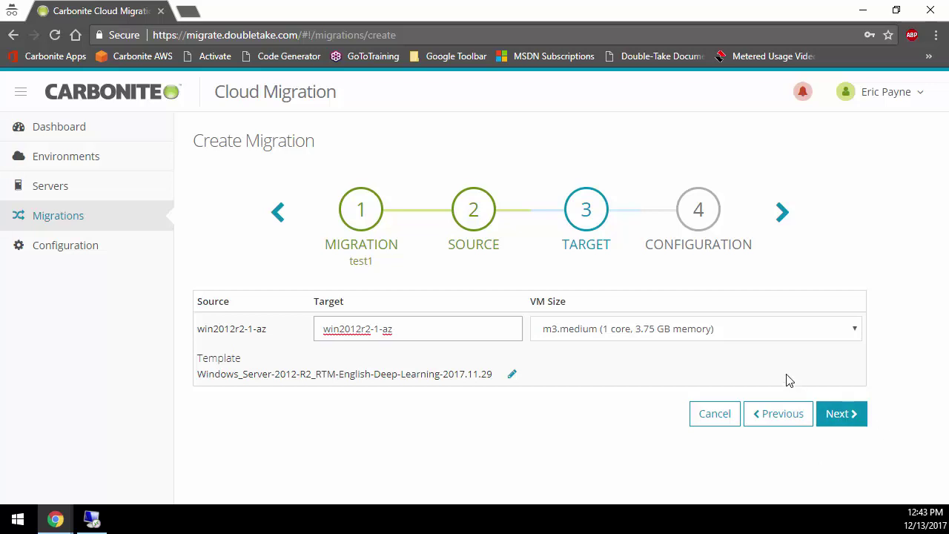
Leave the target VM size at m3.medium and select the target name text
{"action": "left_click", "coordinate": [772, 336]}
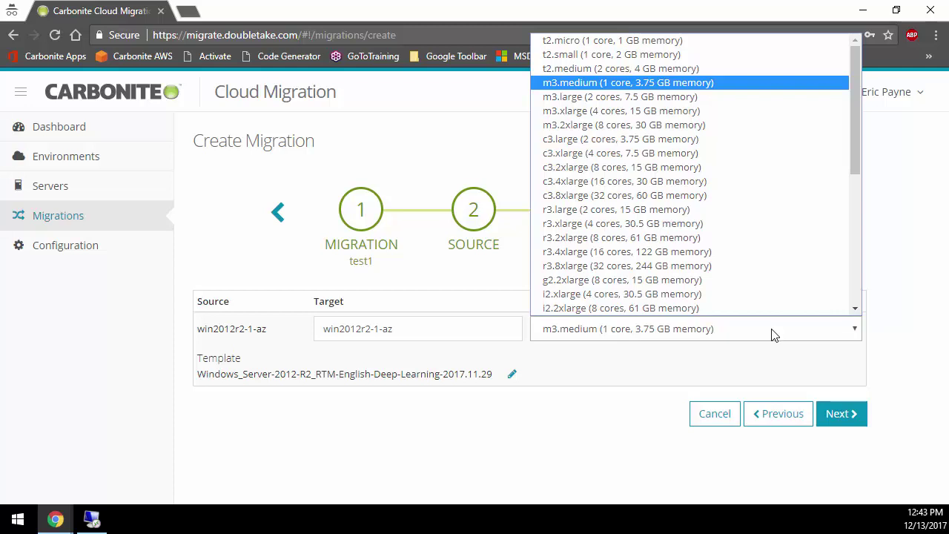
{"action": "left_click", "coordinate": [772, 335]}
{"action": "key", "text": "shift+Tab"}
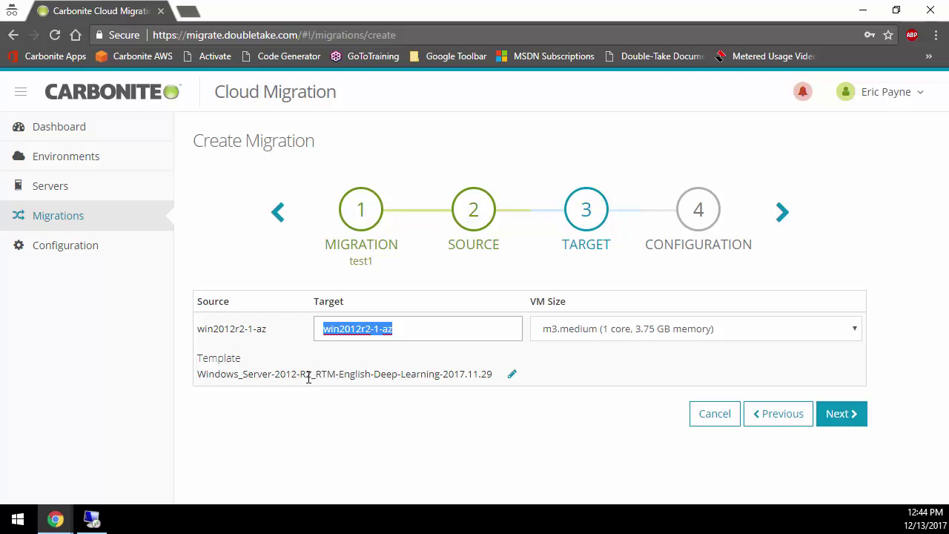
On the network and credentials step, paste the target administrator password and create migration test1
{"action": "left_click", "coordinate": [846, 415]}
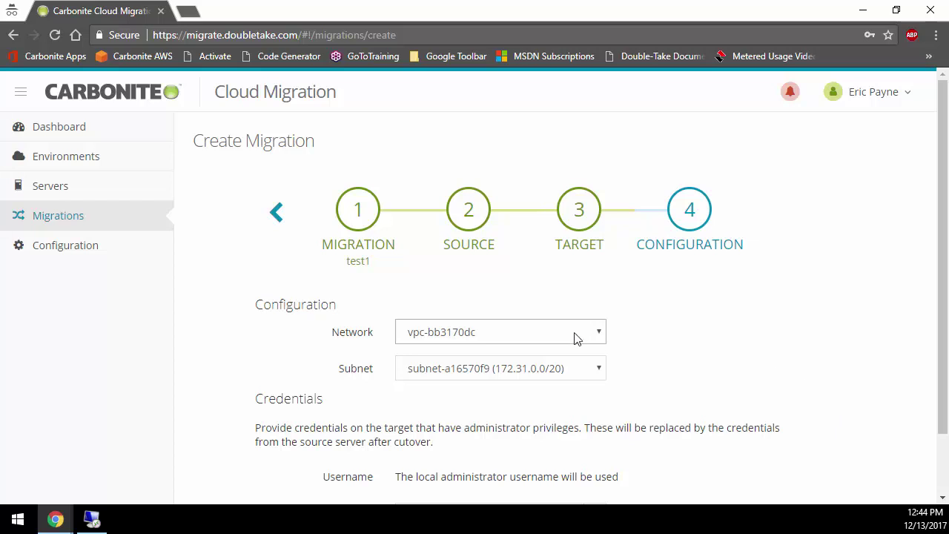
{"action": "scroll", "coordinate": [582, 364], "scroll_direction": "down", "scroll_amount": 1}
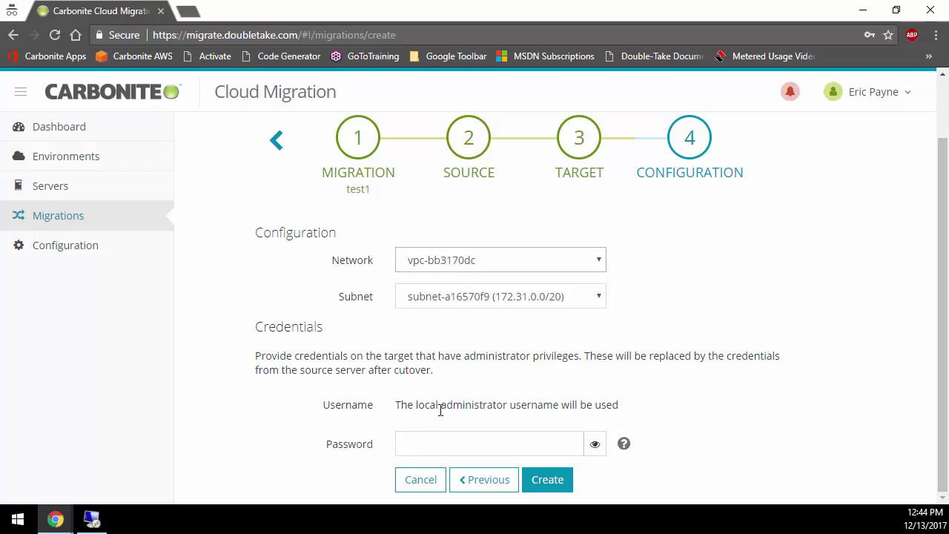
{"action": "left_click", "coordinate": [485, 451]}
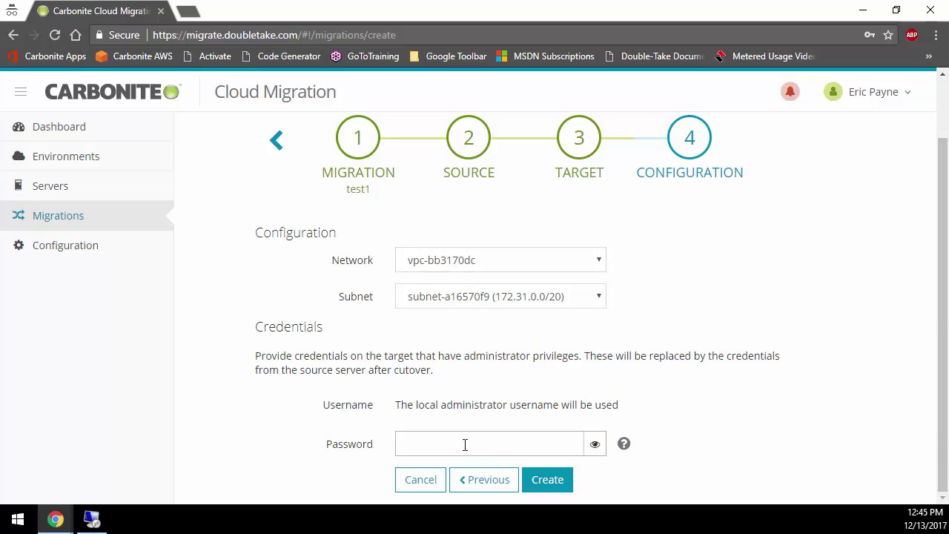
{"action": "key", "text": "ctrl+v"}
{"action": "left_click", "coordinate": [546, 481]}
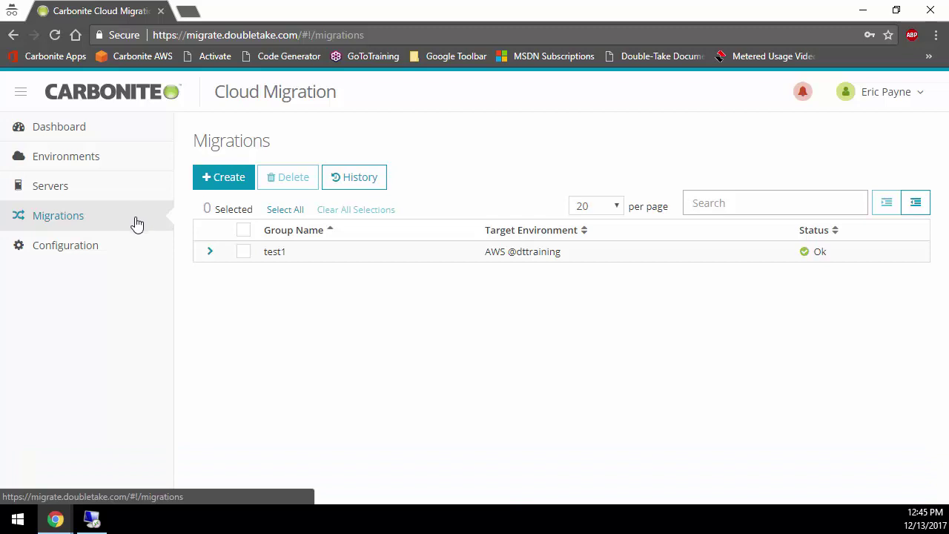
Expand test1, open the win2012r2-1-az migration details, and view its Progress tab
{"action": "left_click", "coordinate": [210, 253]}
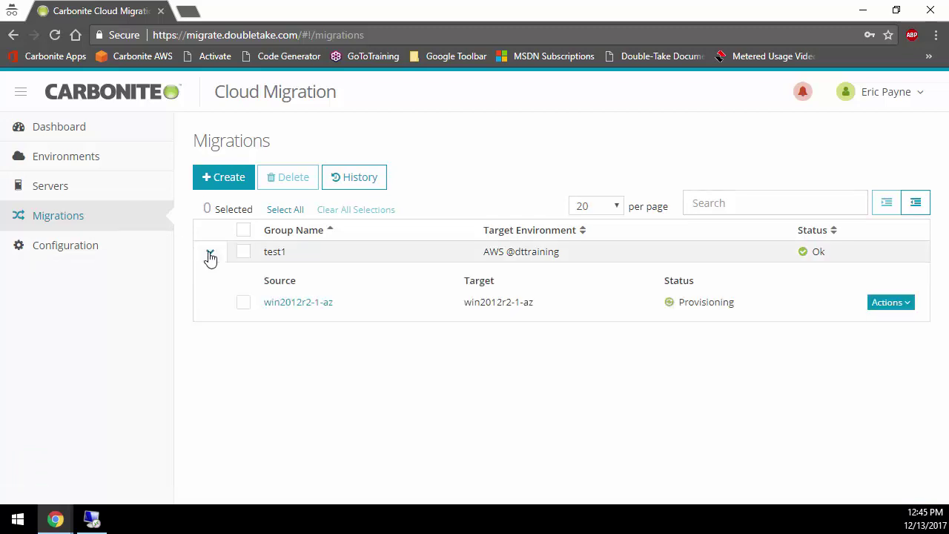
{"action": "left_click", "coordinate": [323, 306]}
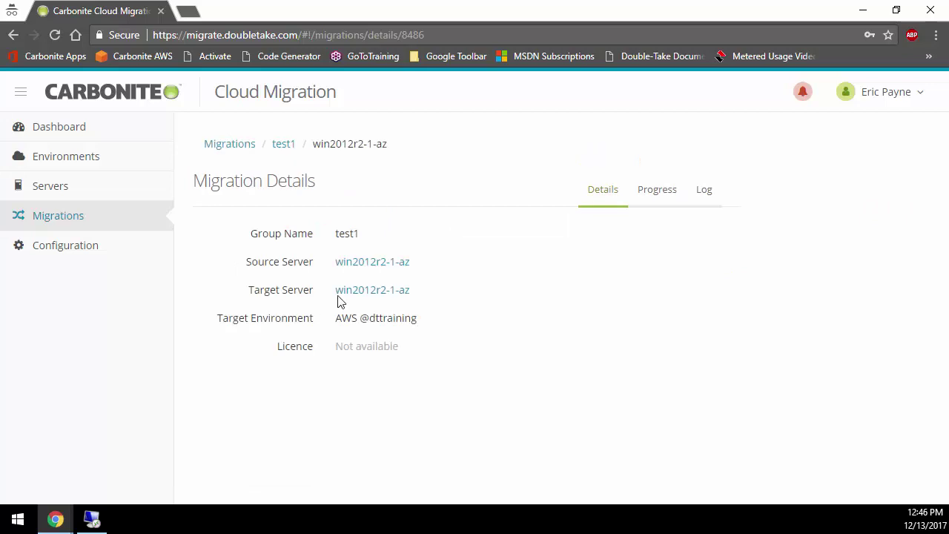
{"action": "left_click", "coordinate": [649, 196]}
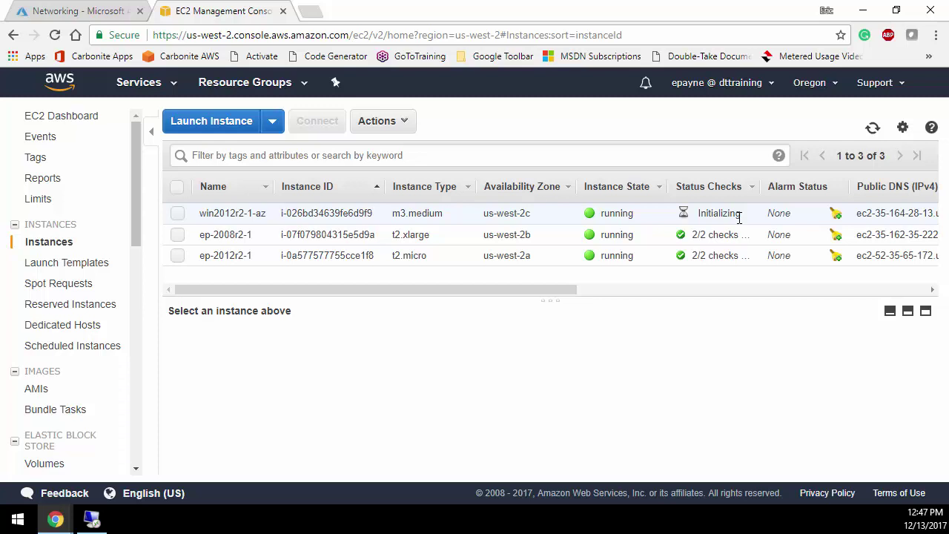
Return from the AWS console to the Carbonite Cloud Migration migrations window
{"action": "key", "text": "alt+Tab"}
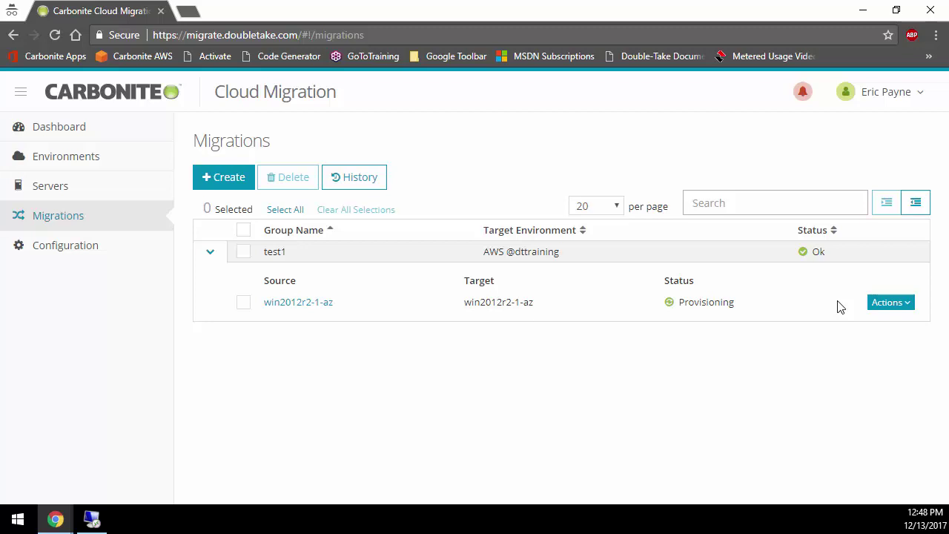
Open the Actions dropdown on the win2012r2-1-az row while it progresses to Waiting to cutover
{"action": "left_click", "coordinate": [882, 311]}
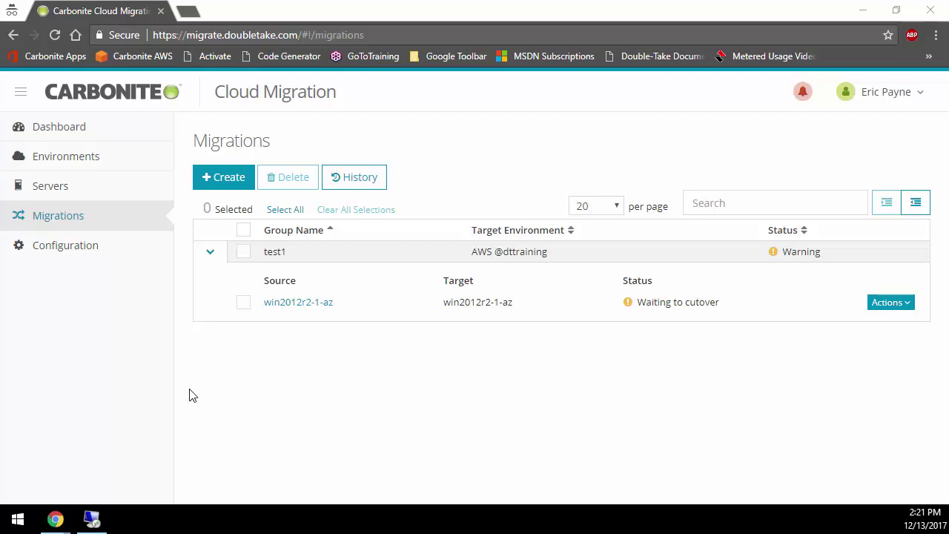
Open the win2012r2-1-az migration details and view its Log tab
{"action": "left_click", "coordinate": [318, 304]}
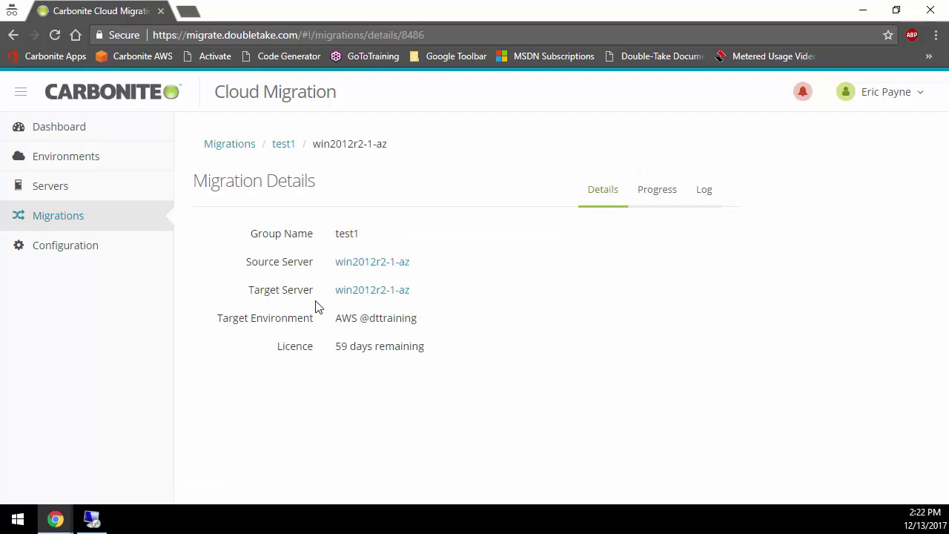
{"action": "left_click", "coordinate": [702, 197]}
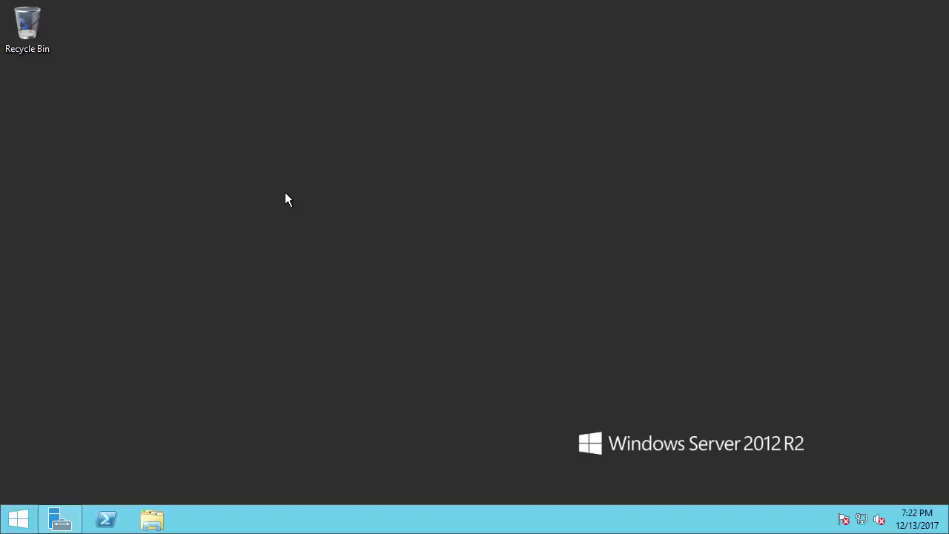
Create a desktop folder keeping the default name New folder, and open it
{"action": "right_click", "coordinate": [285, 195]}
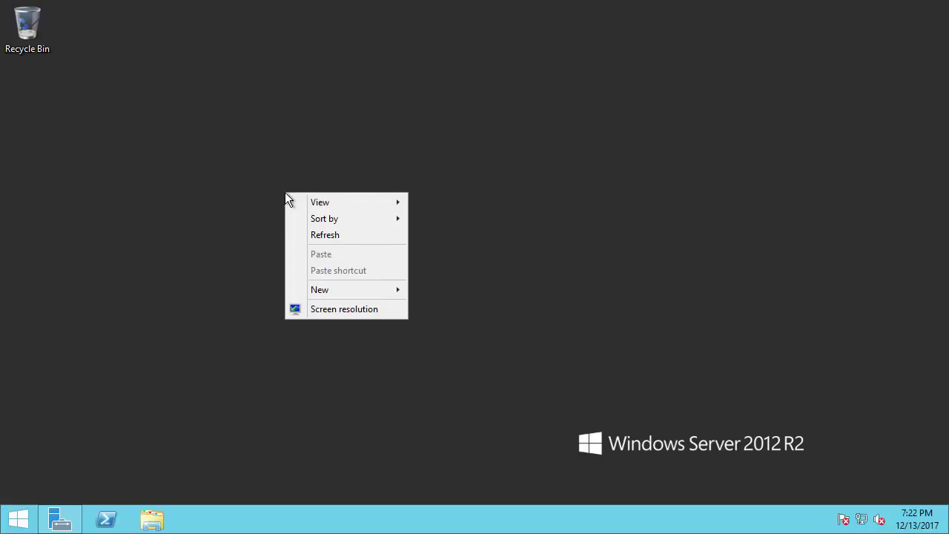
{"action": "mouse_move", "coordinate": [358, 292]}
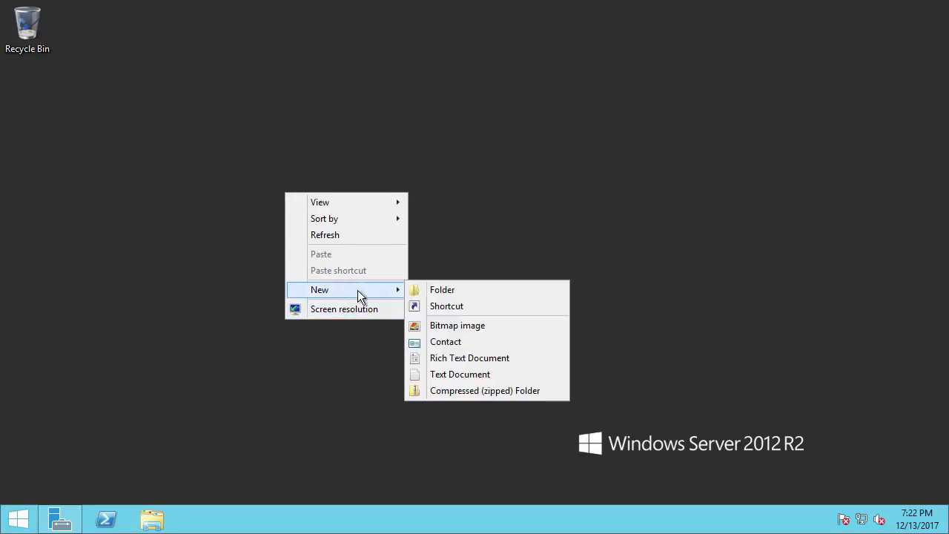
{"action": "left_click", "coordinate": [462, 290]}
{"action": "key", "text": "Return"}
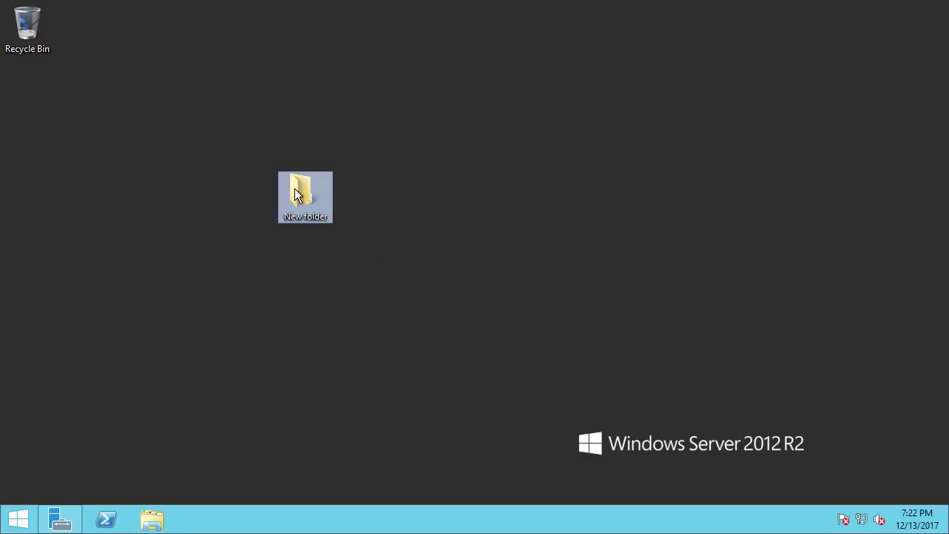
{"action": "double_click", "coordinate": [295, 190]}
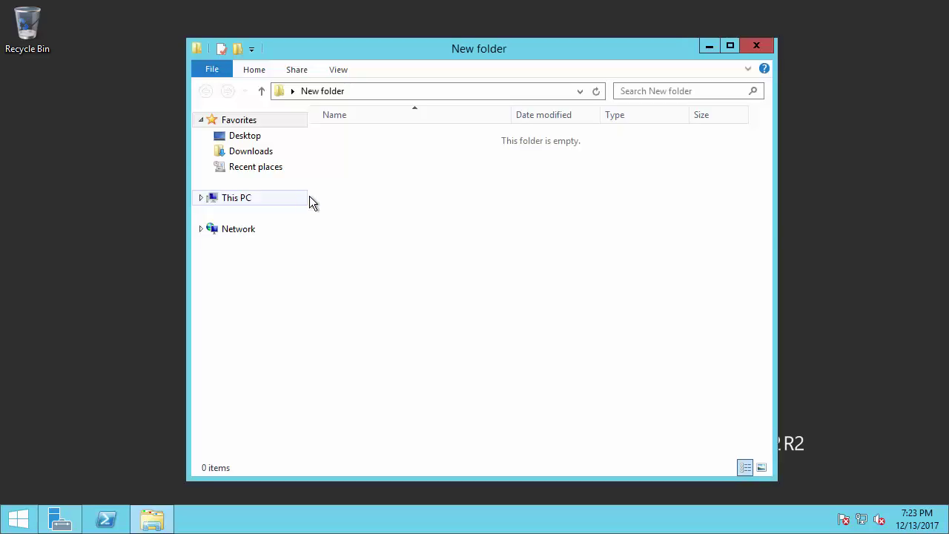
Copy the temp folder from drive C: and paste it into New folder
{"action": "left_click", "coordinate": [236, 198]}
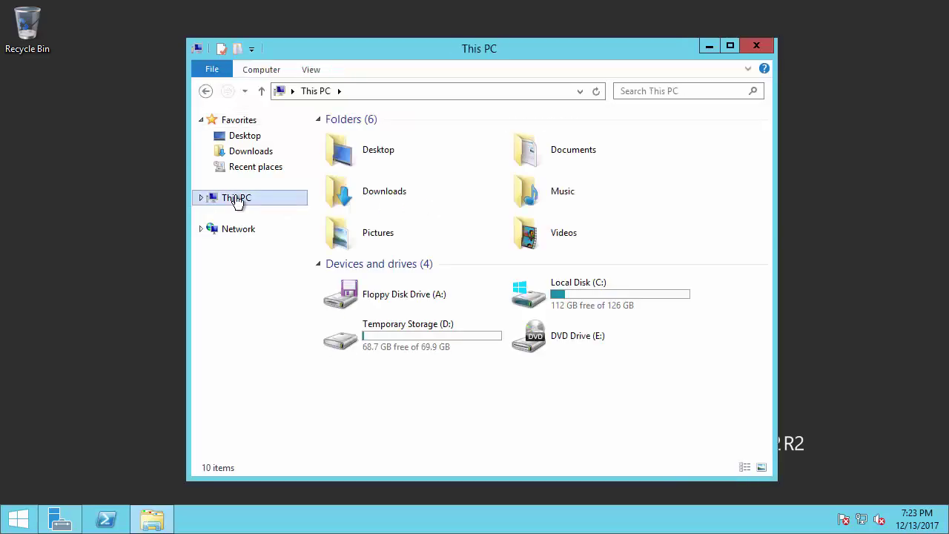
{"action": "double_click", "coordinate": [604, 290]}
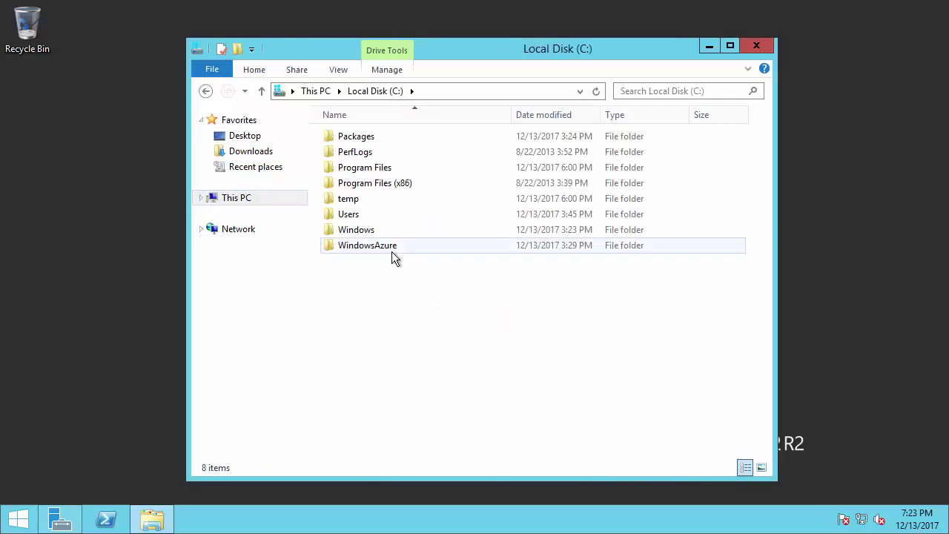
{"action": "left_click", "coordinate": [354, 199]}
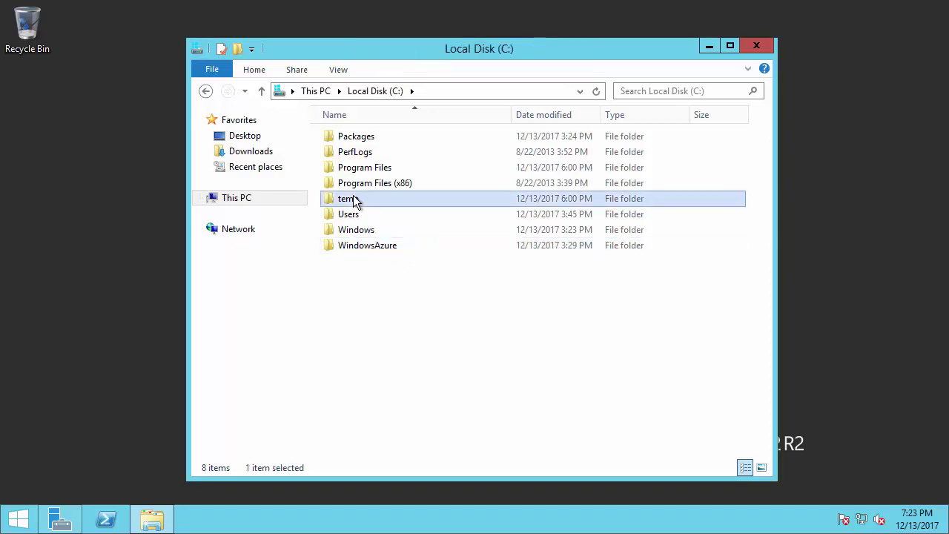
{"action": "left_click", "coordinate": [246, 137]}
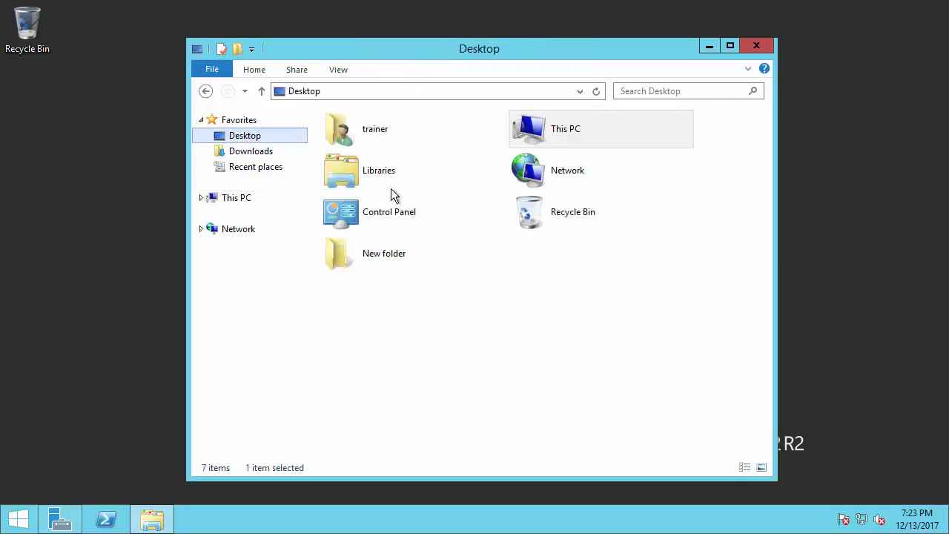
{"action": "double_click", "coordinate": [390, 255]}
{"action": "right_click", "coordinate": [447, 299]}
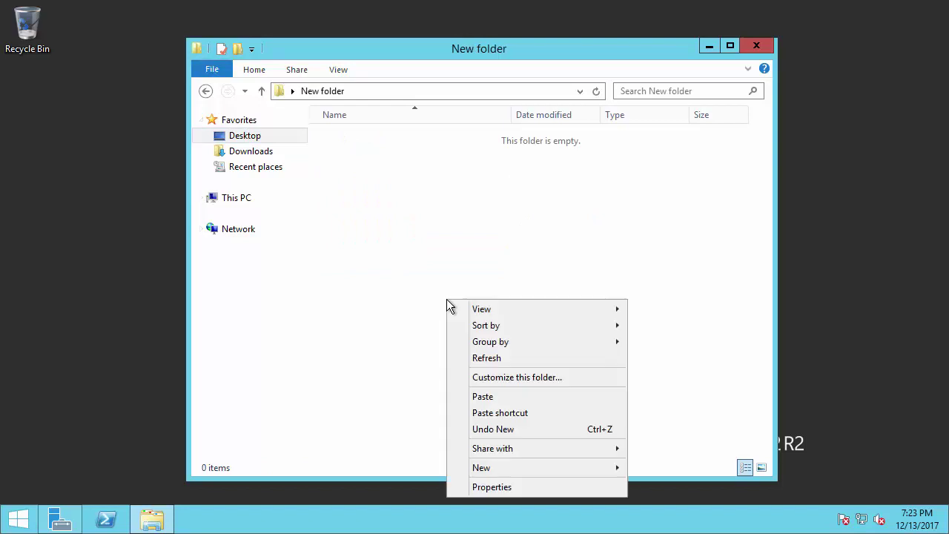
{"action": "left_click", "coordinate": [511, 396]}
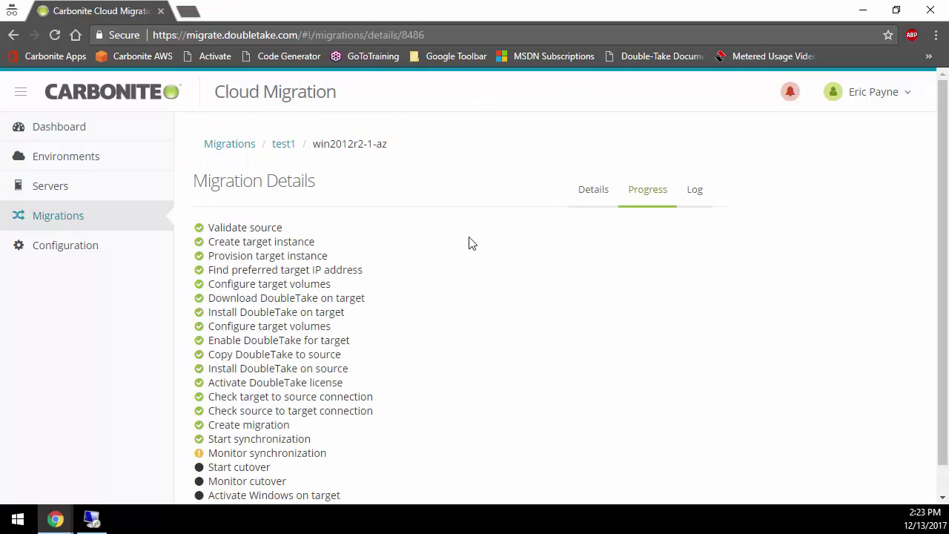
From the test1 list, choose Cutover in win2012r2-1-az's Actions menu and confirm it
{"action": "left_click", "coordinate": [282, 148]}
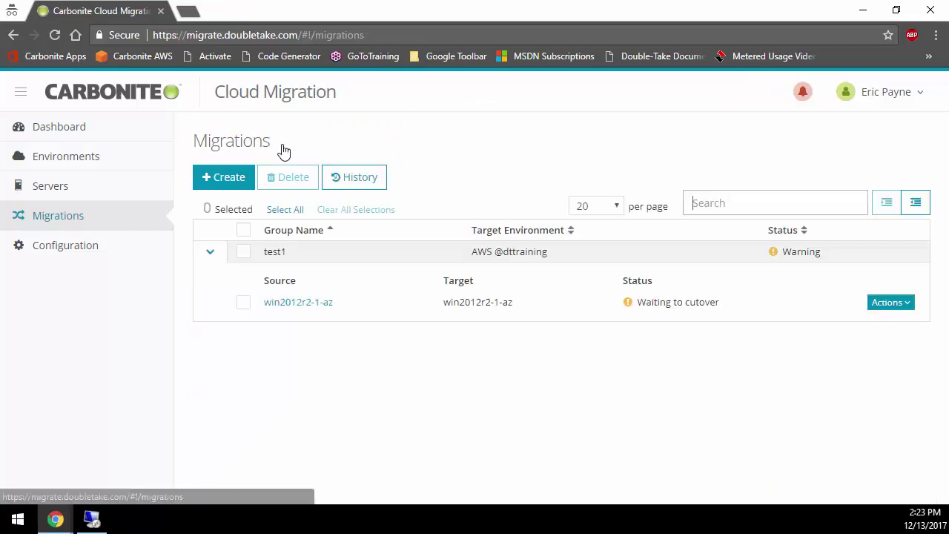
{"action": "left_click", "coordinate": [887, 305]}
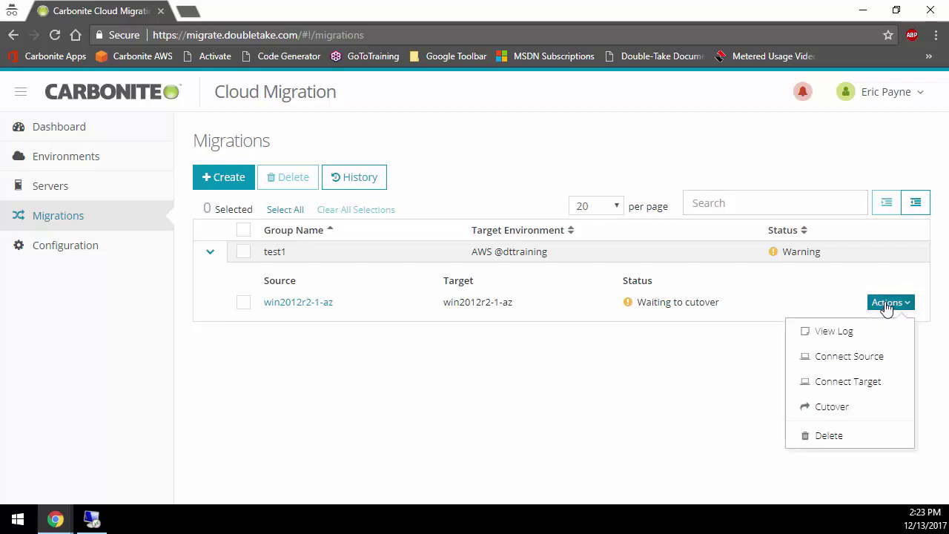
{"action": "left_click", "coordinate": [836, 408]}
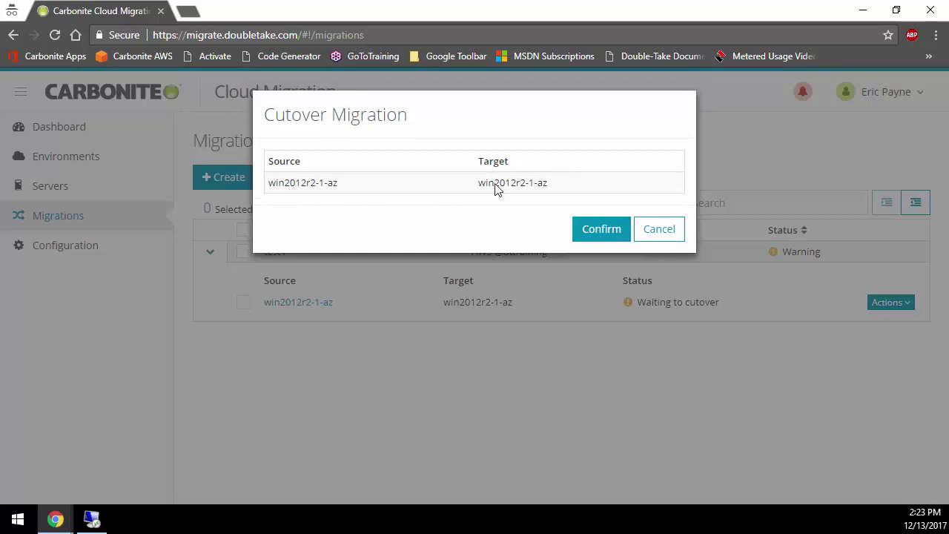
{"action": "left_click", "coordinate": [598, 231]}
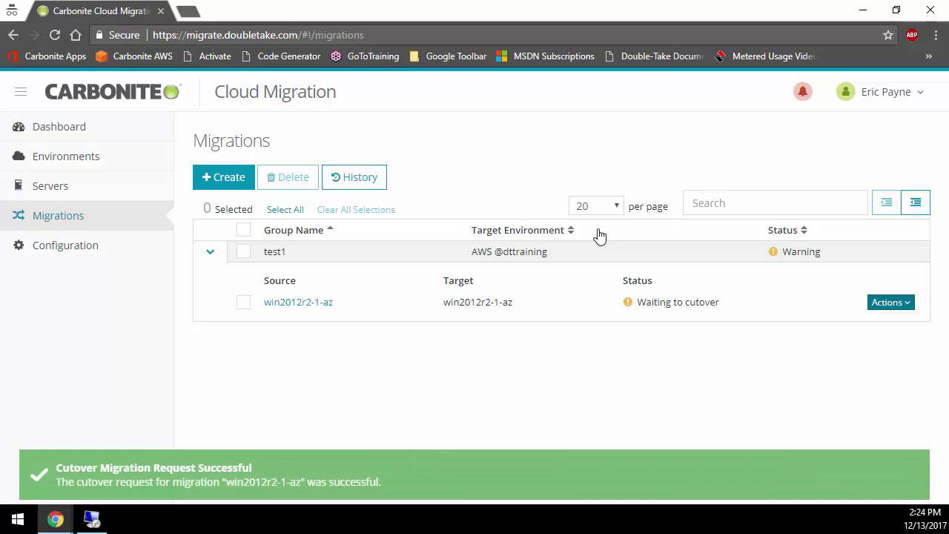
Watch win2012r2-1-az's Progress tab through the cutover, then go back to the test1 list
{"action": "left_click", "coordinate": [303, 307]}
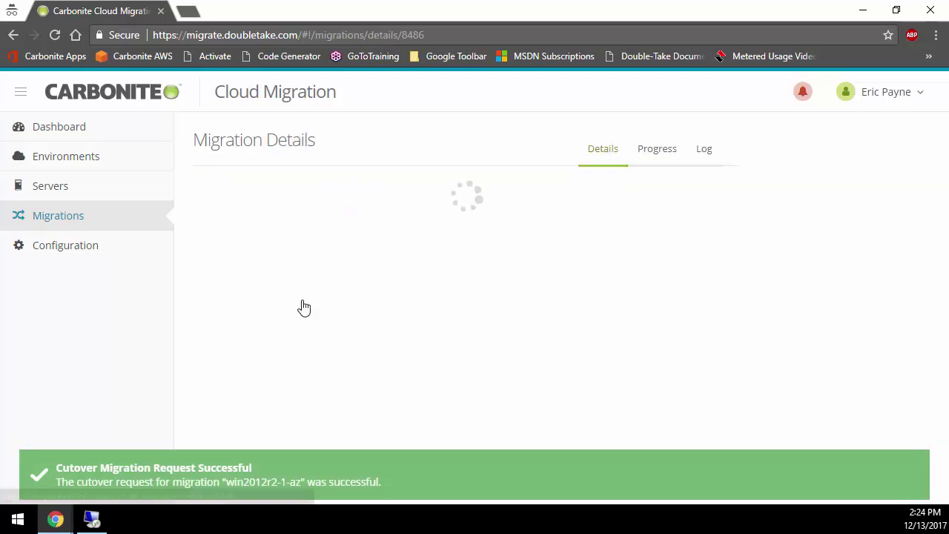
{"action": "left_click", "coordinate": [651, 196]}
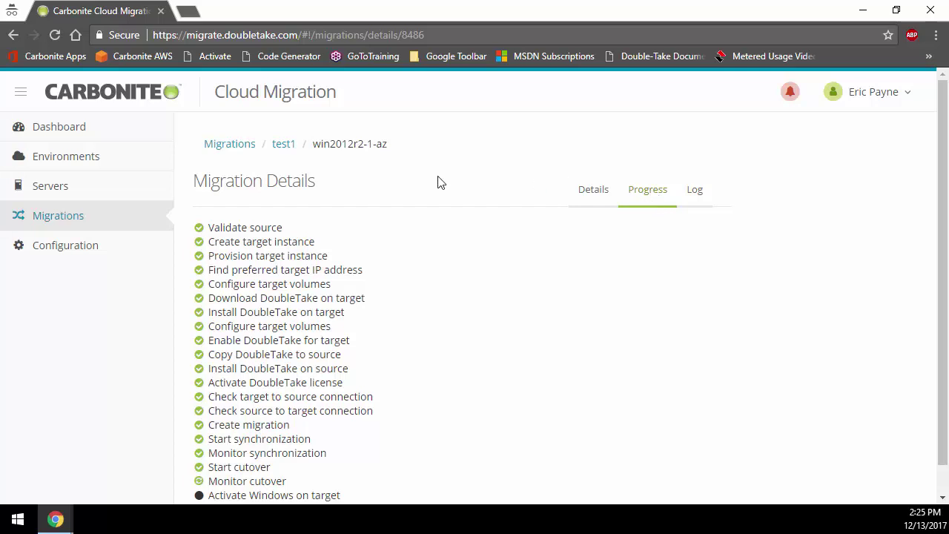
{"action": "left_click", "coordinate": [285, 146]}
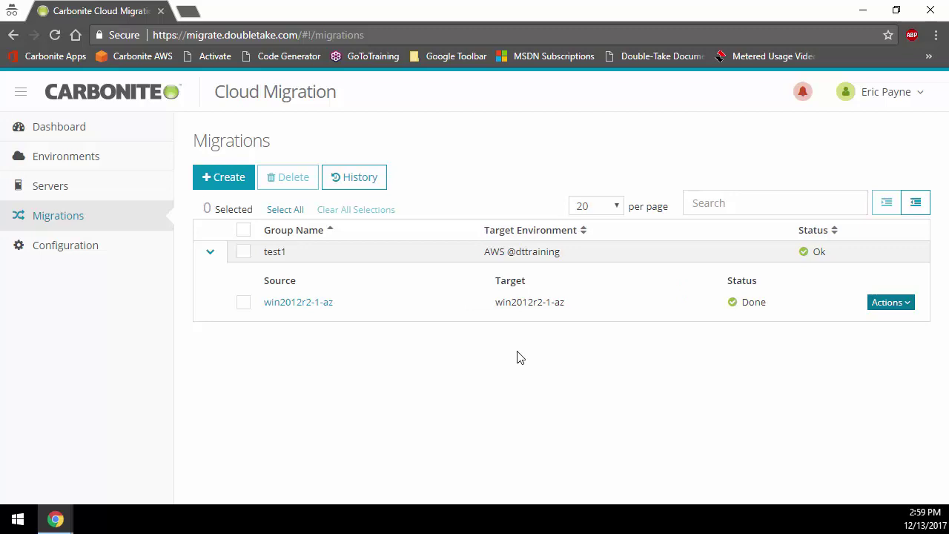
Open win2012r2-1-az's Progress tab and scroll down to the Activate Windows and Complete migration steps
{"action": "left_click", "coordinate": [281, 304]}
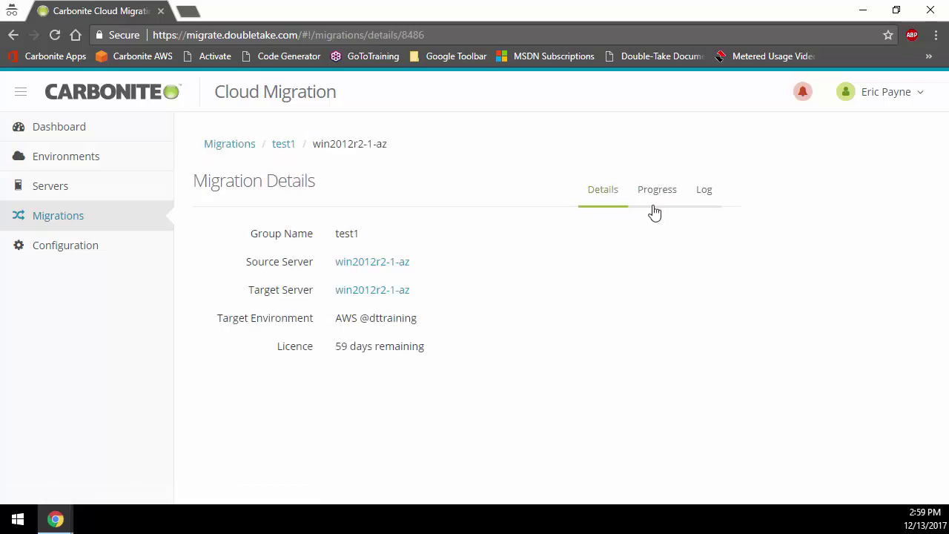
{"action": "left_click", "coordinate": [657, 196]}
{"action": "scroll", "coordinate": [460, 328], "scroll_direction": "down", "scroll_amount": 1}
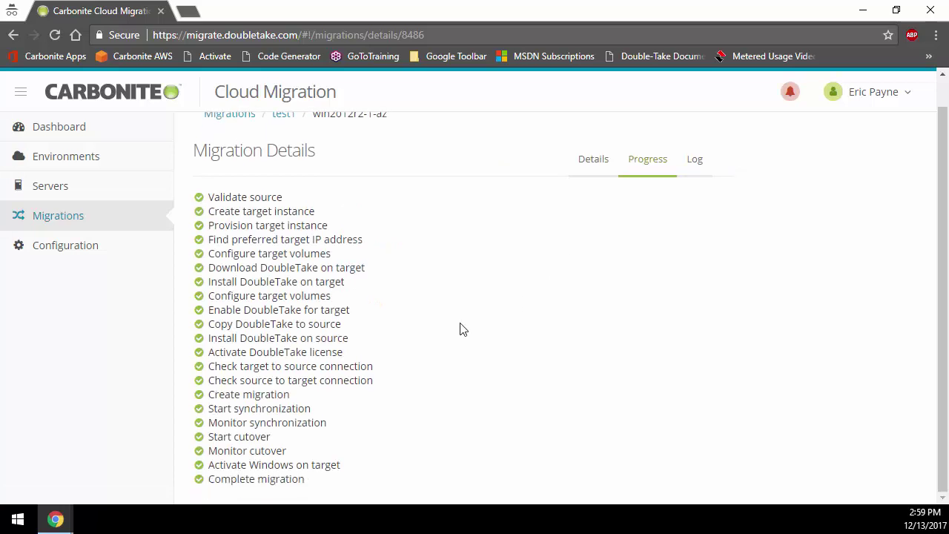
{"action": "triple_click", "coordinate": [317, 465]}
{"action": "left_click", "coordinate": [316, 469]}
{"action": "triple_click", "coordinate": [316, 469]}
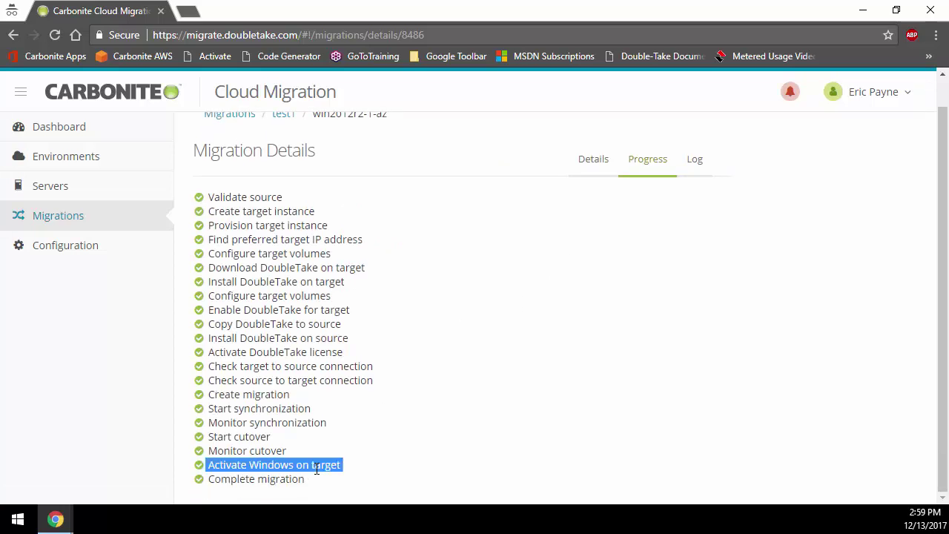
{"action": "left_click", "coordinate": [316, 468]}
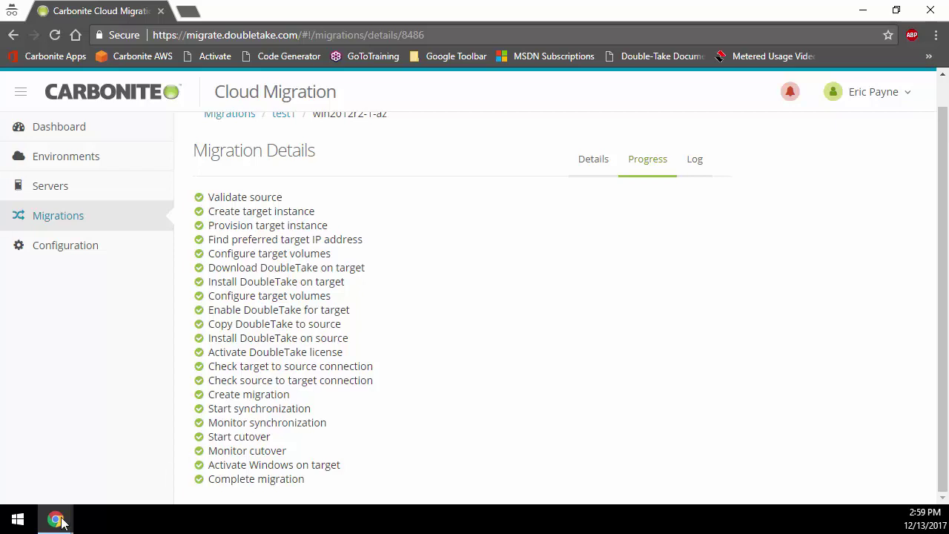
Switch to the Chrome window and view win2012r2-1-az's Stopped status in the Azure portal tab
{"action": "mouse_move", "coordinate": [56, 519]}
{"action": "left_click", "coordinate": [62, 481]}
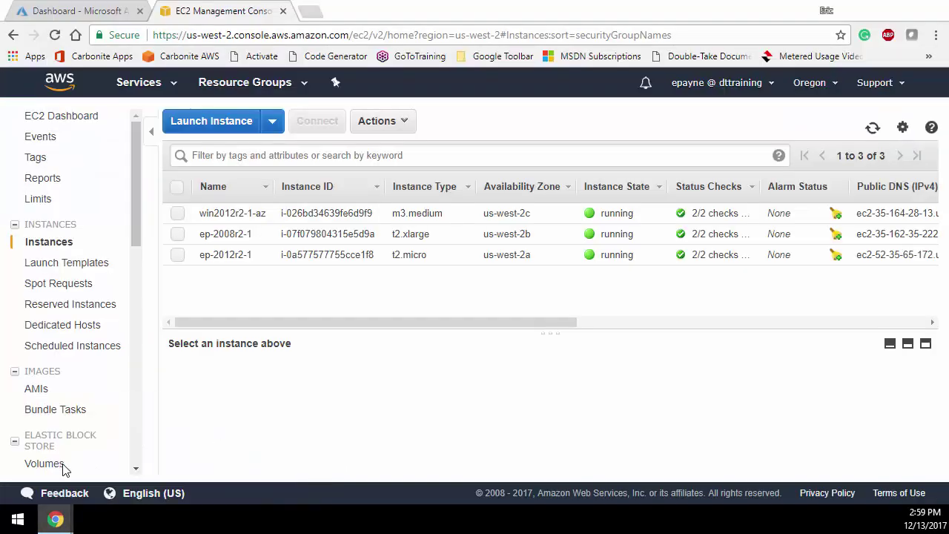
{"action": "left_click", "coordinate": [85, 15]}
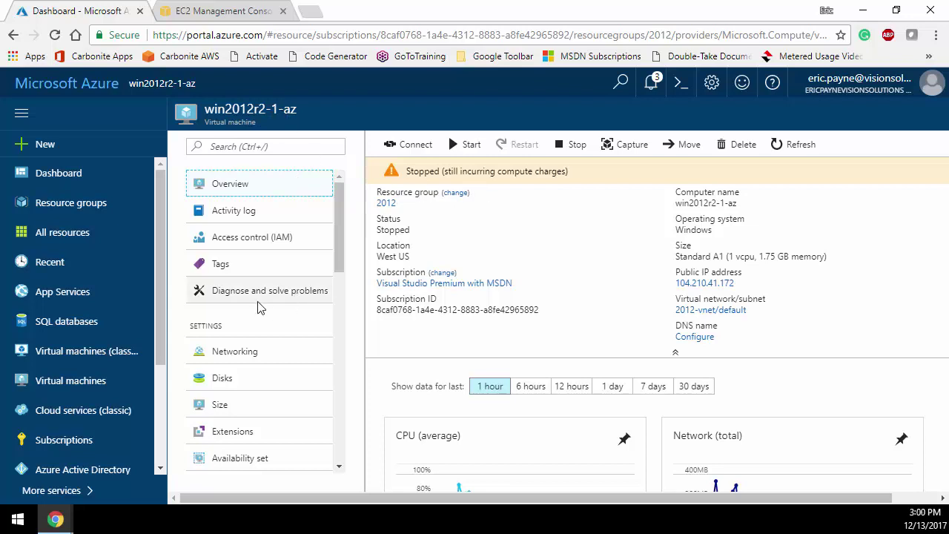
Select the win2012r2-1-az EC2 instance and download its Remote Desktop file through Connect
{"action": "left_click", "coordinate": [217, 10]}
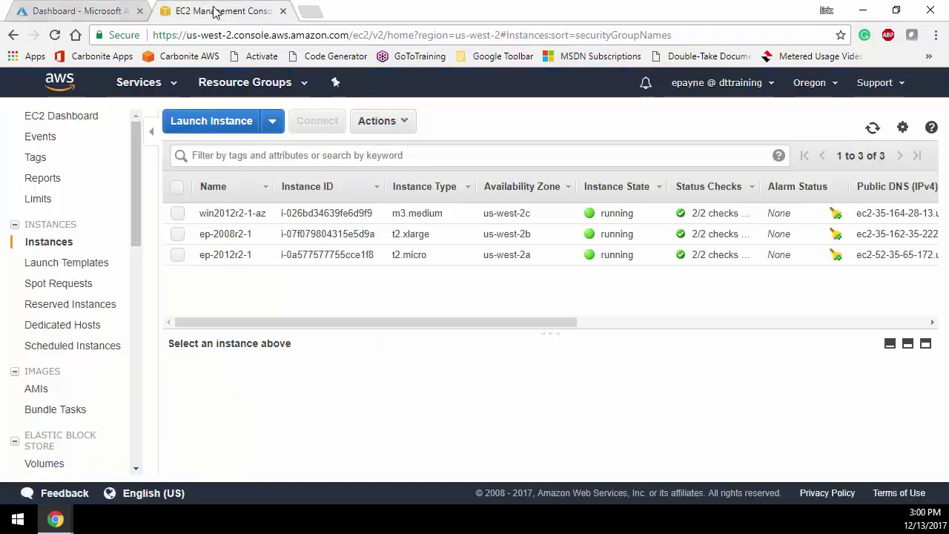
{"action": "left_click", "coordinate": [178, 214]}
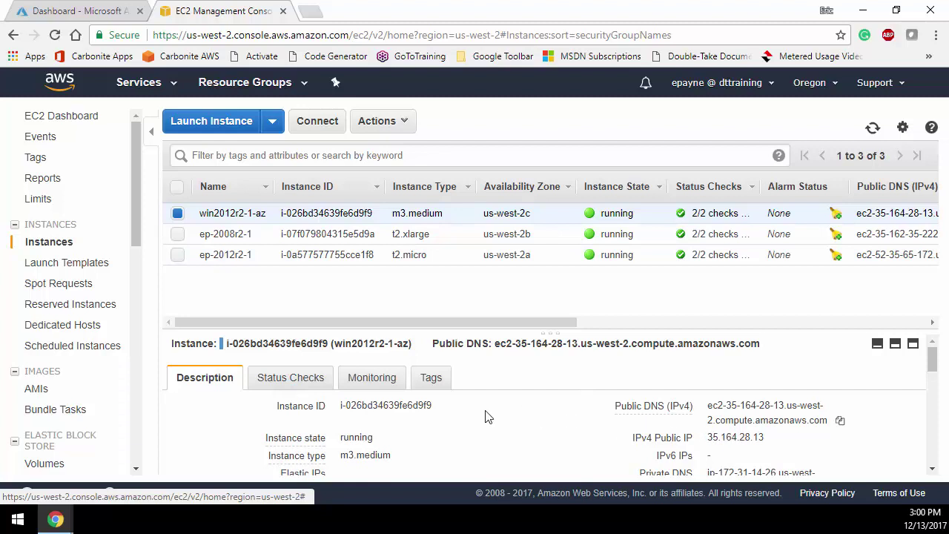
{"action": "right_click", "coordinate": [363, 212]}
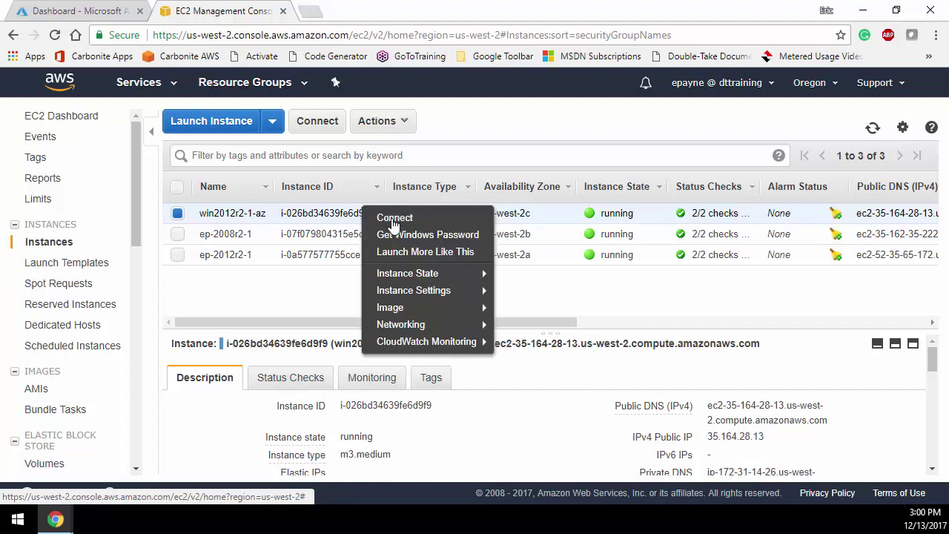
{"action": "left_click", "coordinate": [394, 220]}
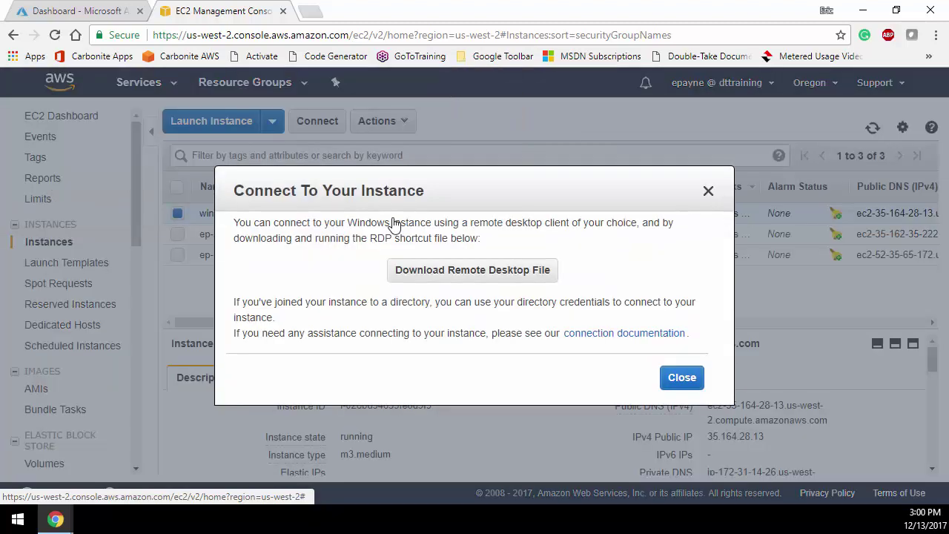
{"action": "left_click", "coordinate": [472, 273]}
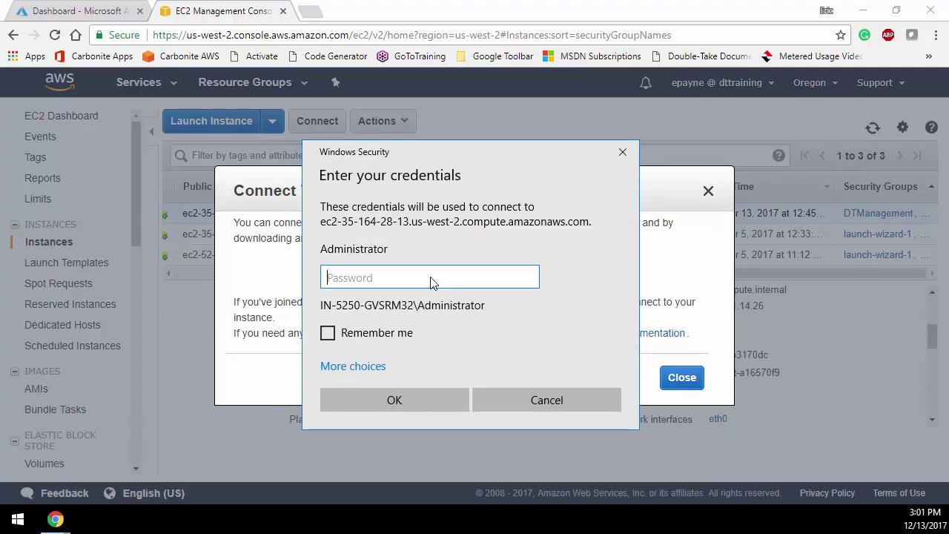
Sign in to the remote desktop with a different account, user trainer and its pasted password
{"action": "left_click", "coordinate": [366, 368]}
{"action": "scroll", "coordinate": [397, 430], "scroll_direction": "down", "scroll_amount": 2}
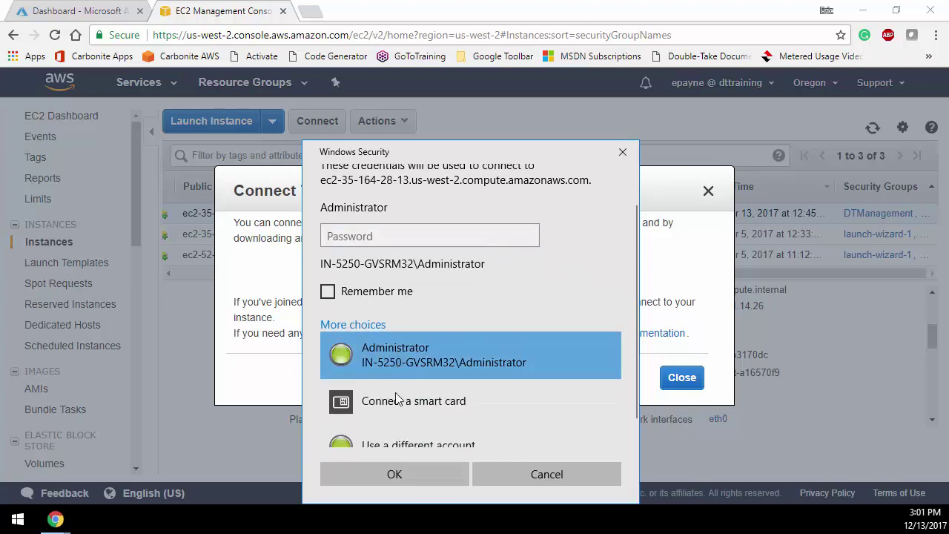
{"action": "left_click", "coordinate": [397, 428]}
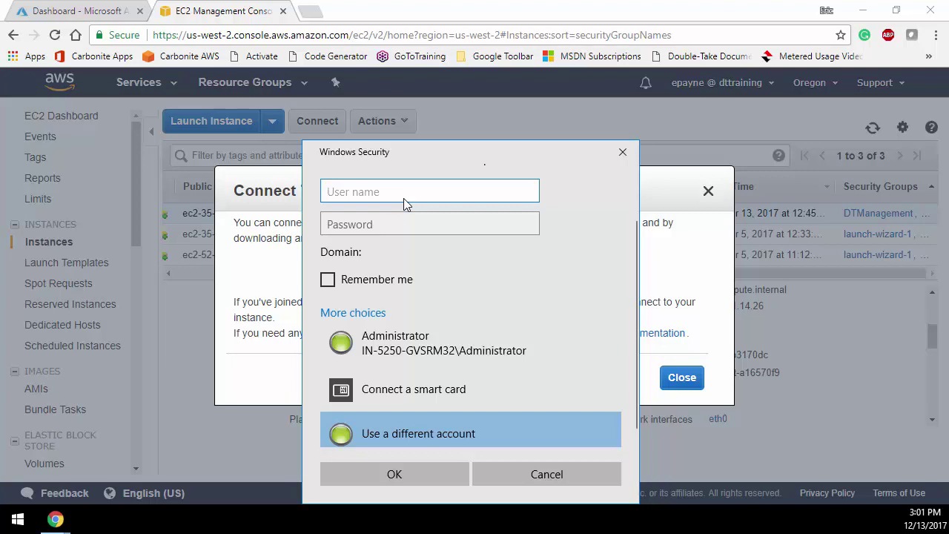
{"action": "type", "text": "trainer"}
{"action": "key", "text": "Tab"}
{"action": "key", "text": "ctrl+v"}
{"action": "key", "text": "Return"}
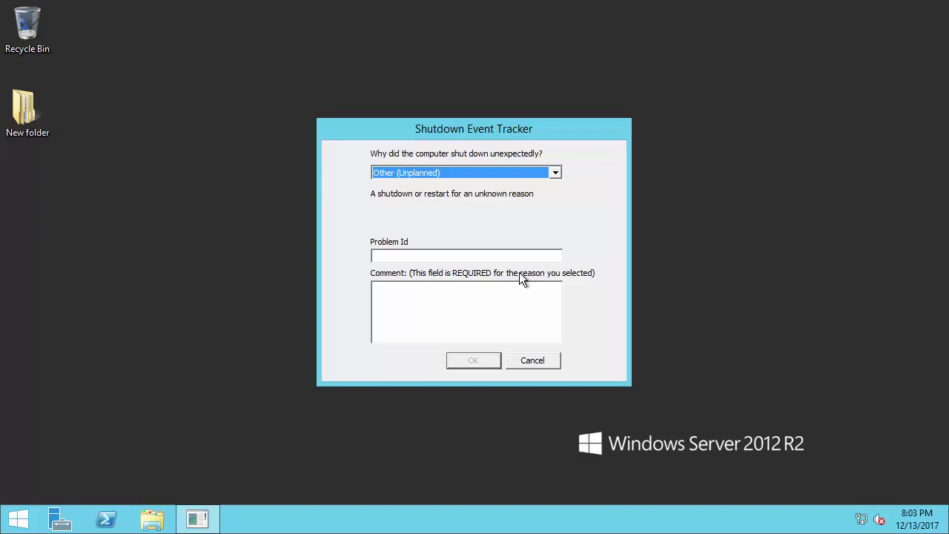
Dismiss the Shutdown Event Tracker with comment 'asdf', then open the desktop's New folder
{"action": "left_click", "coordinate": [470, 310]}
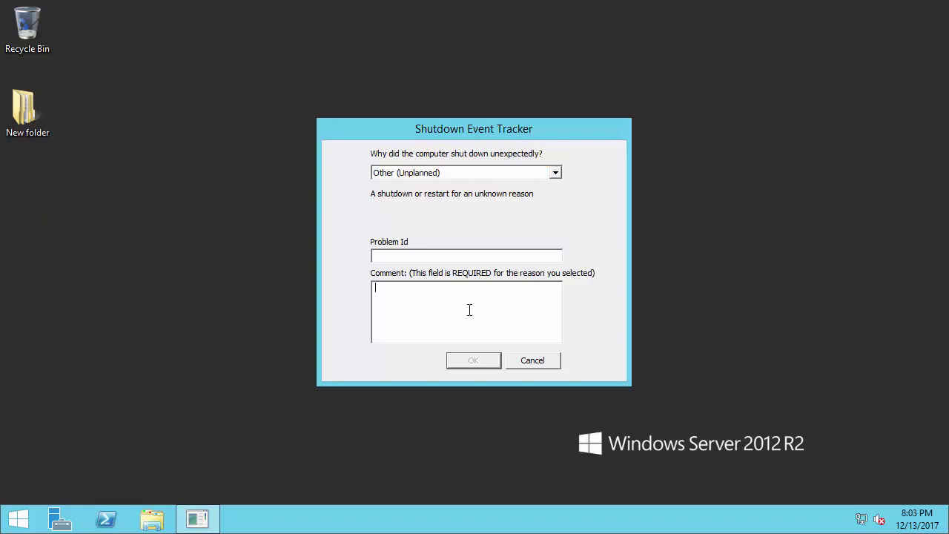
{"action": "type", "text": "asdf"}
{"action": "left_click", "coordinate": [475, 362]}
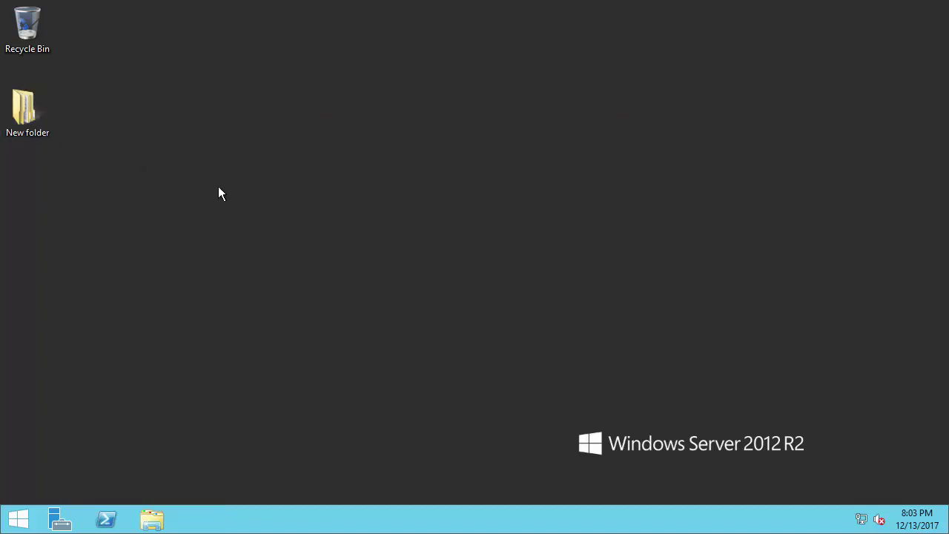
{"action": "double_click", "coordinate": [28, 108]}
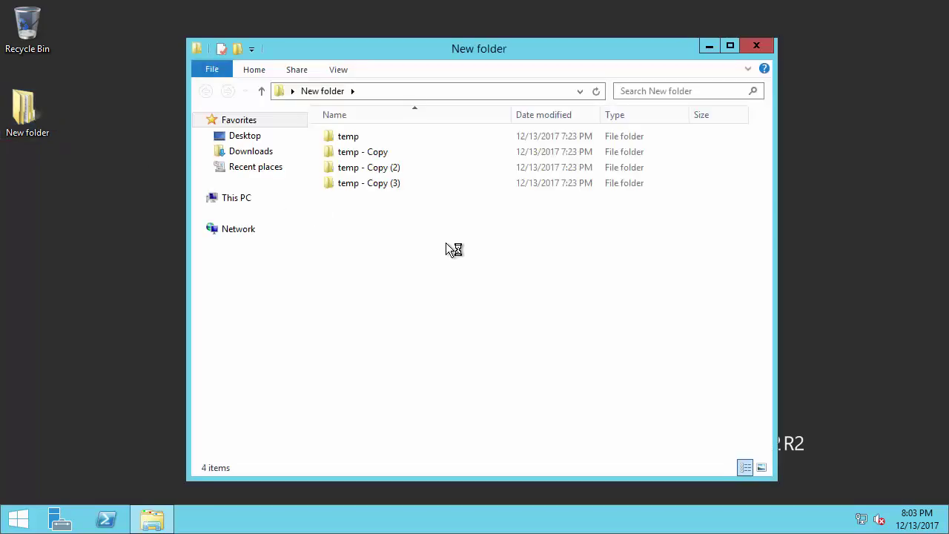
{"action": "mouse_move", "coordinate": [594, 4]}
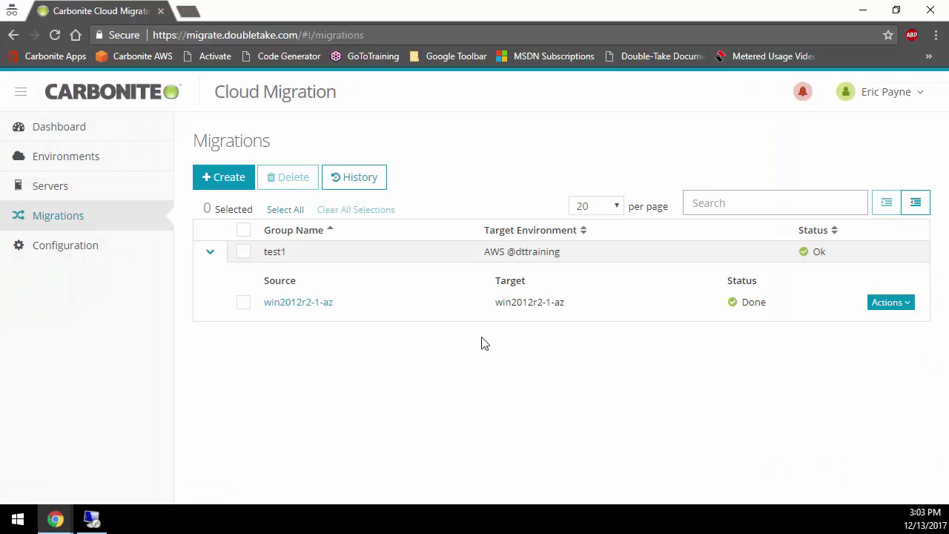
Delete the completed win2012r2-1-az migration under test1 and confirm the deletion
{"action": "left_click", "coordinate": [886, 306]}
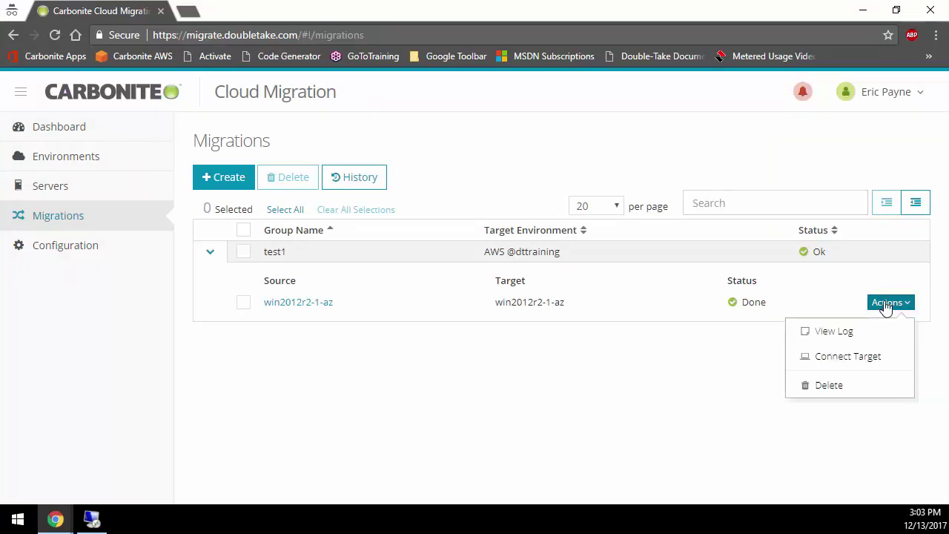
{"action": "left_click", "coordinate": [831, 385]}
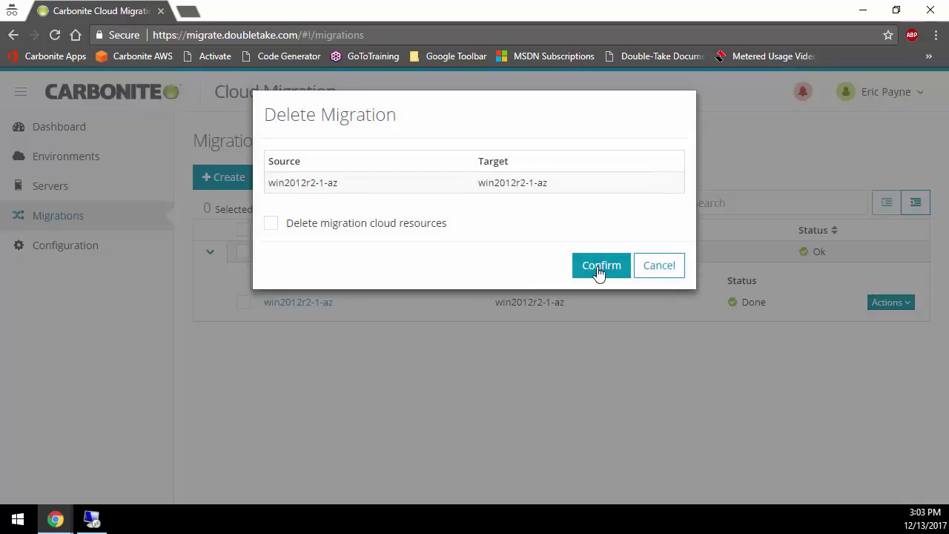
{"action": "left_click", "coordinate": [600, 272]}
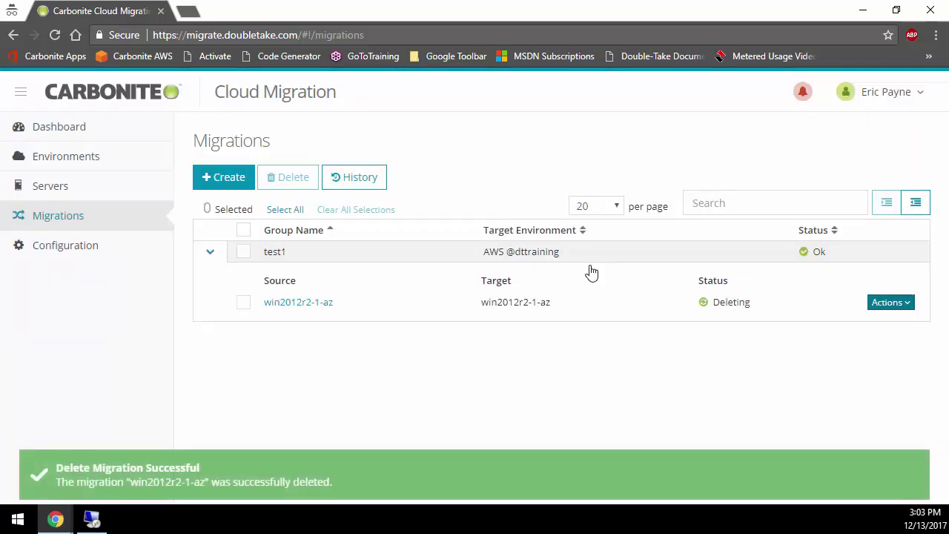